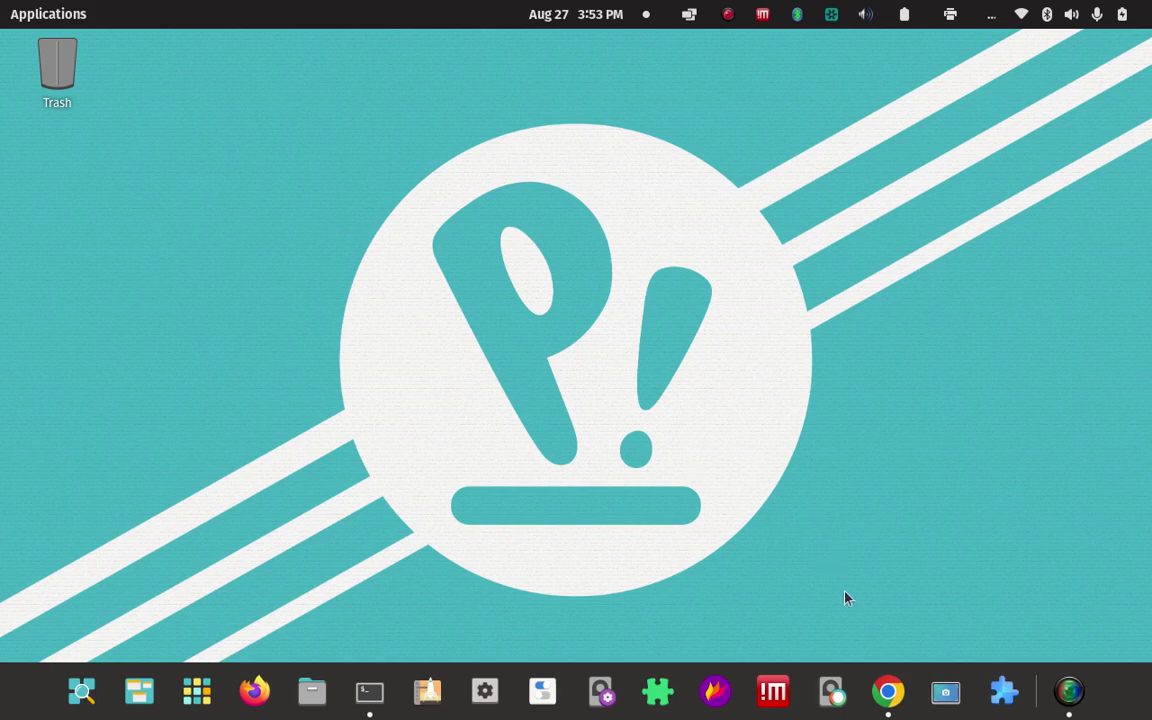
Restore the minimized Chrome window showing the teejeetech.com/timeshift page.
left_click(870, 692)
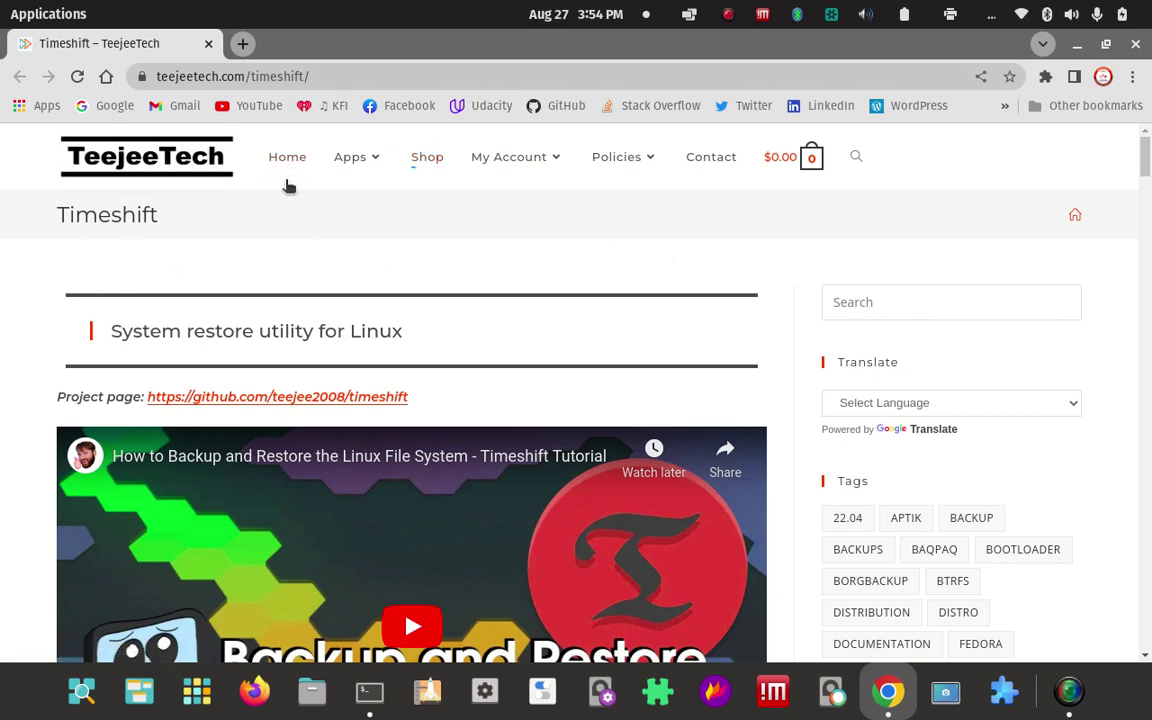
mouse_move(515, 190)
Copy the add-apt-repository PPA command from the page's Installation section, then switch to the terminal.
scroll(0, 368, "down", 10)
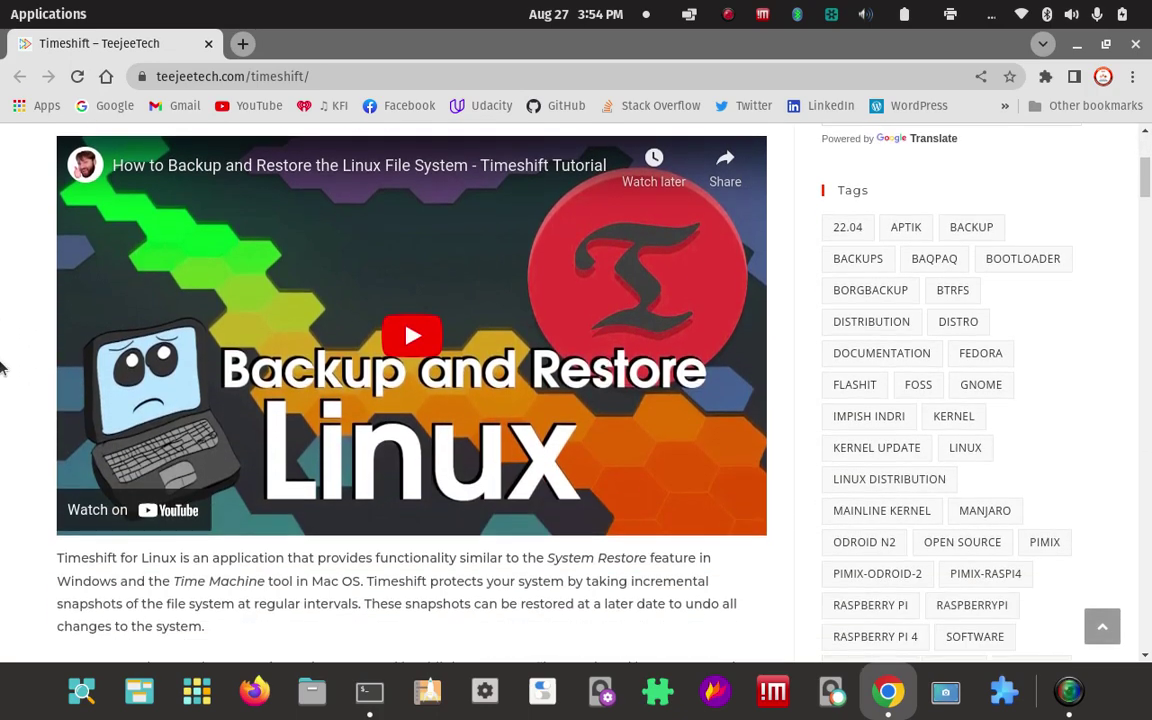
scroll(0, 368, "down", 10)
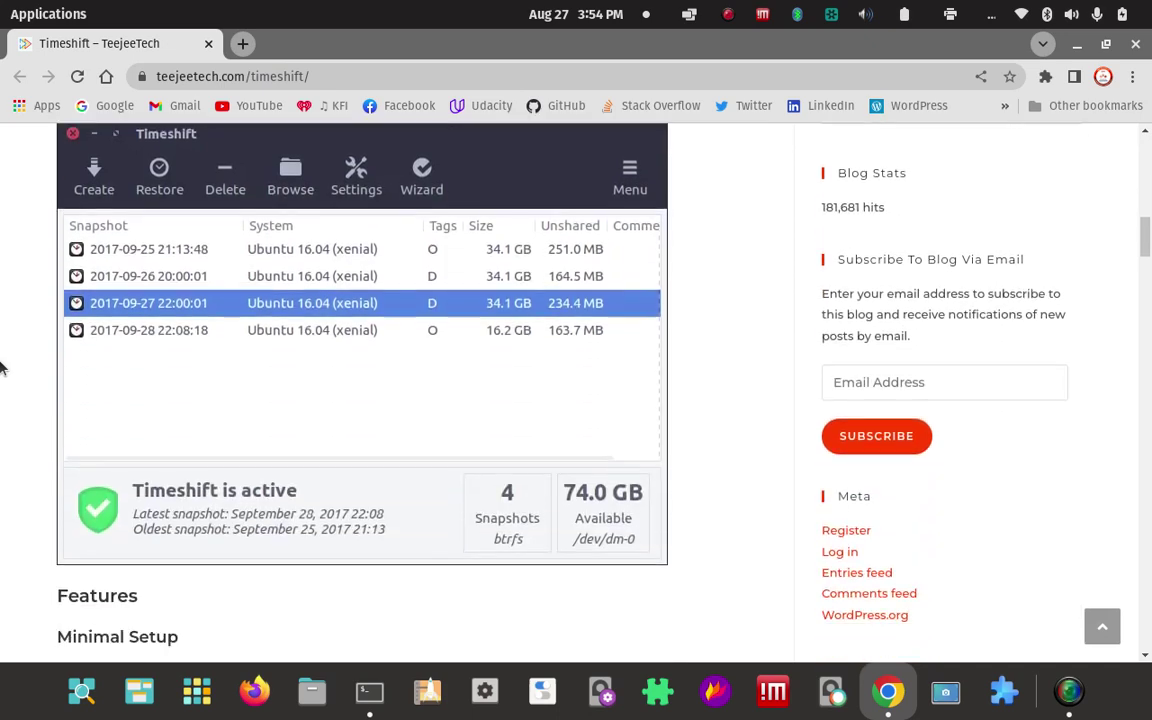
scroll(0, 368, "down", 10)
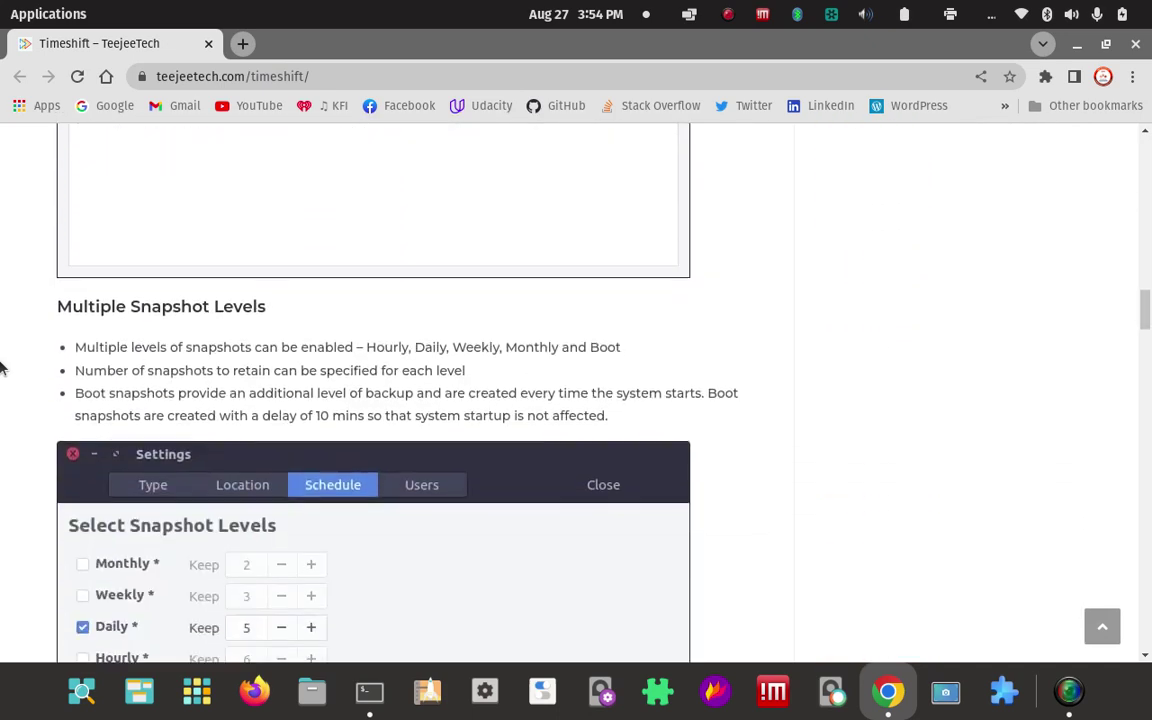
scroll(0, 368, "down", 10)
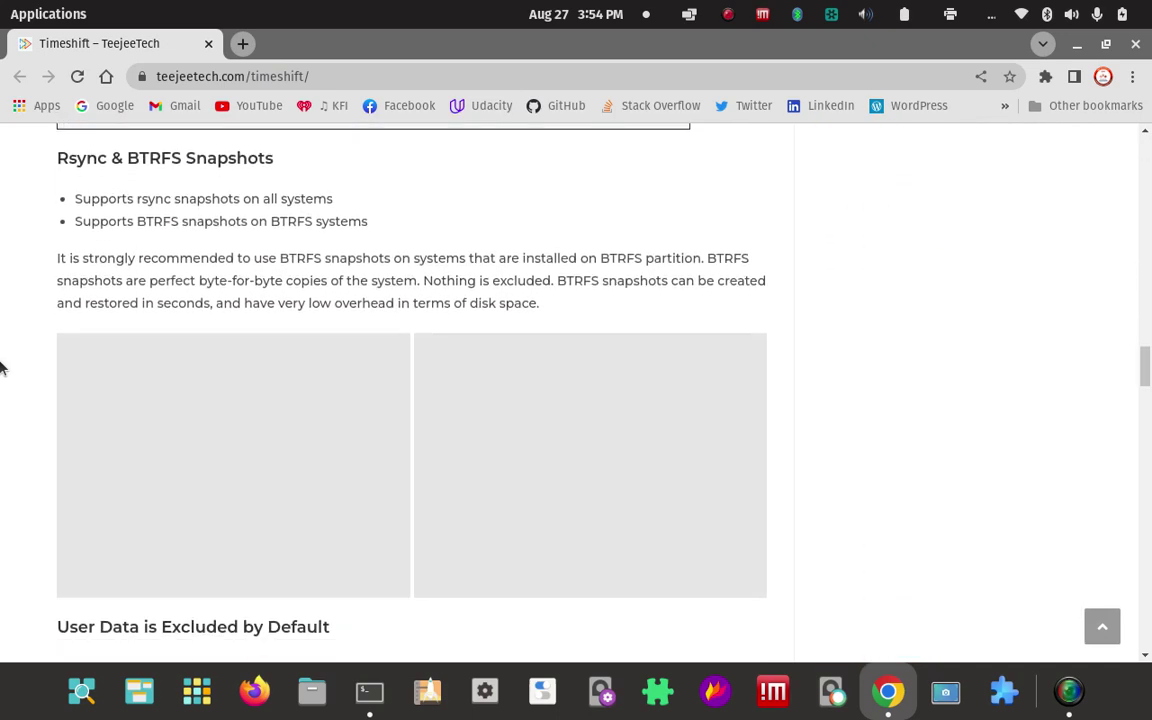
scroll(0, 368, "down", 10)
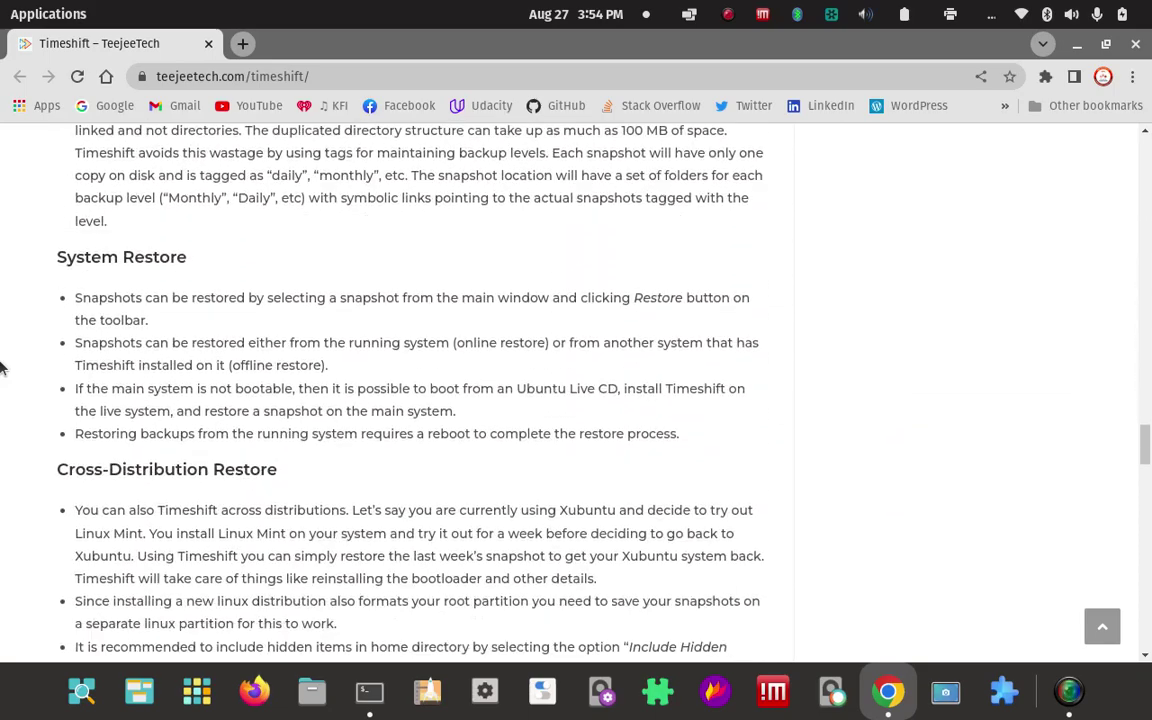
scroll(0, 368, "down", 8)
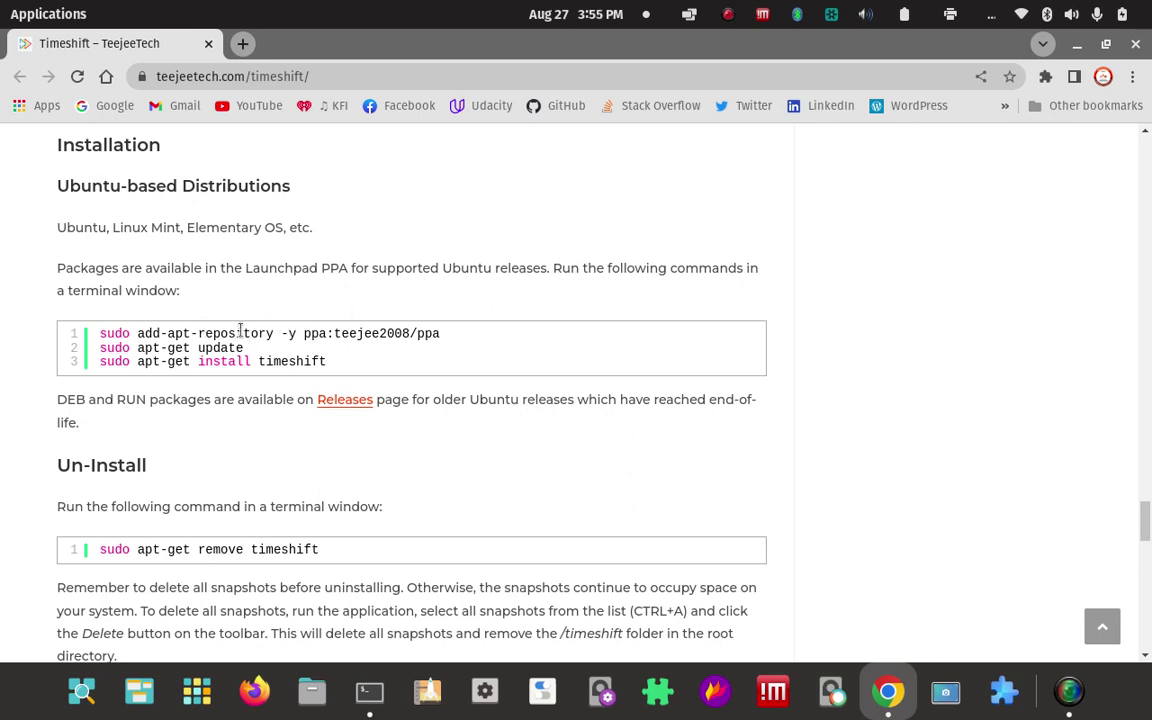
double_click(240, 333)
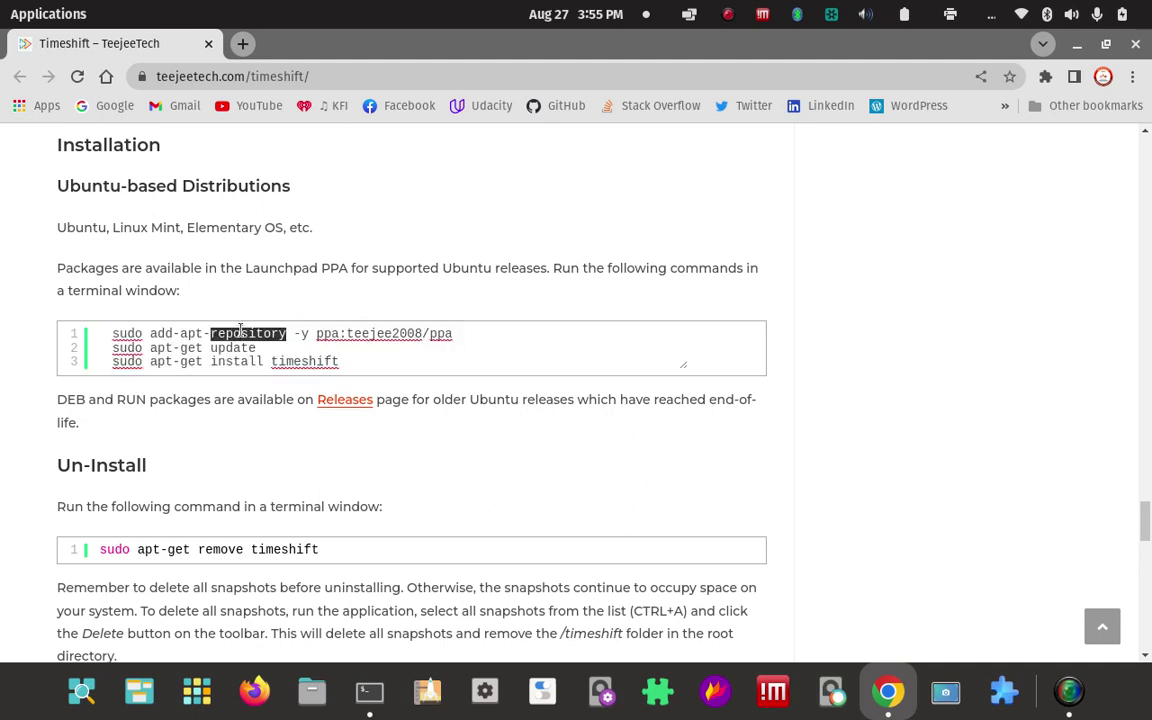
triple_click(240, 333)
right_click(240, 333)
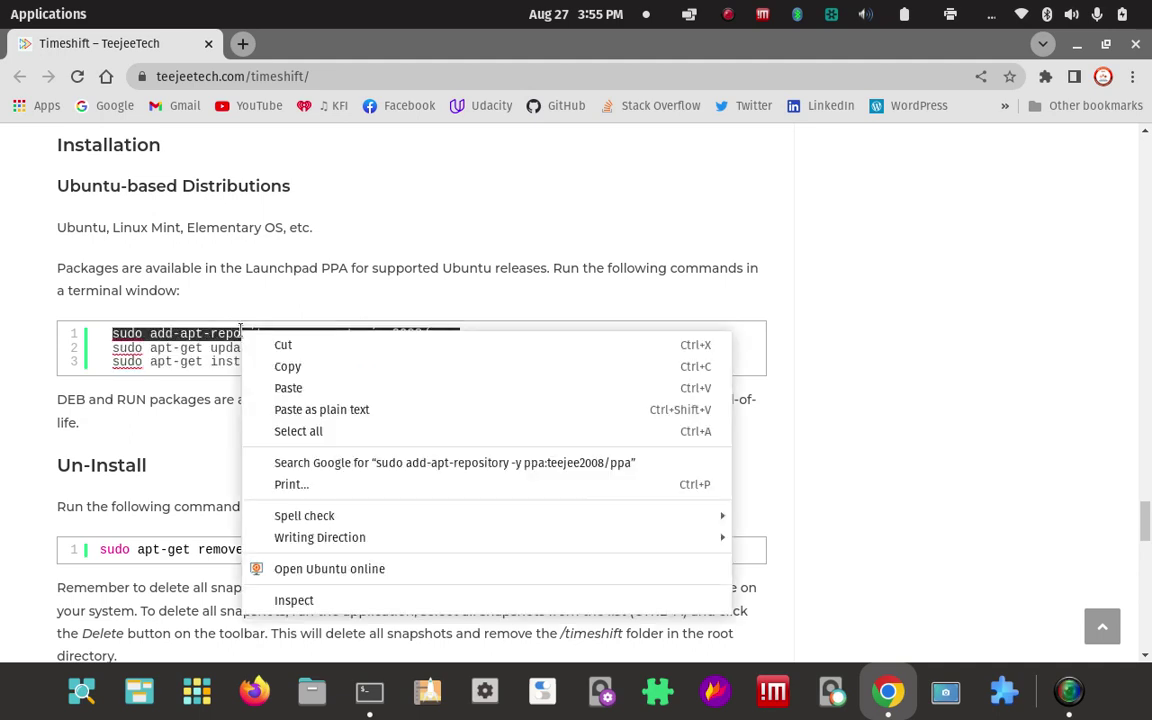
left_click(323, 376)
left_click(12, 424)
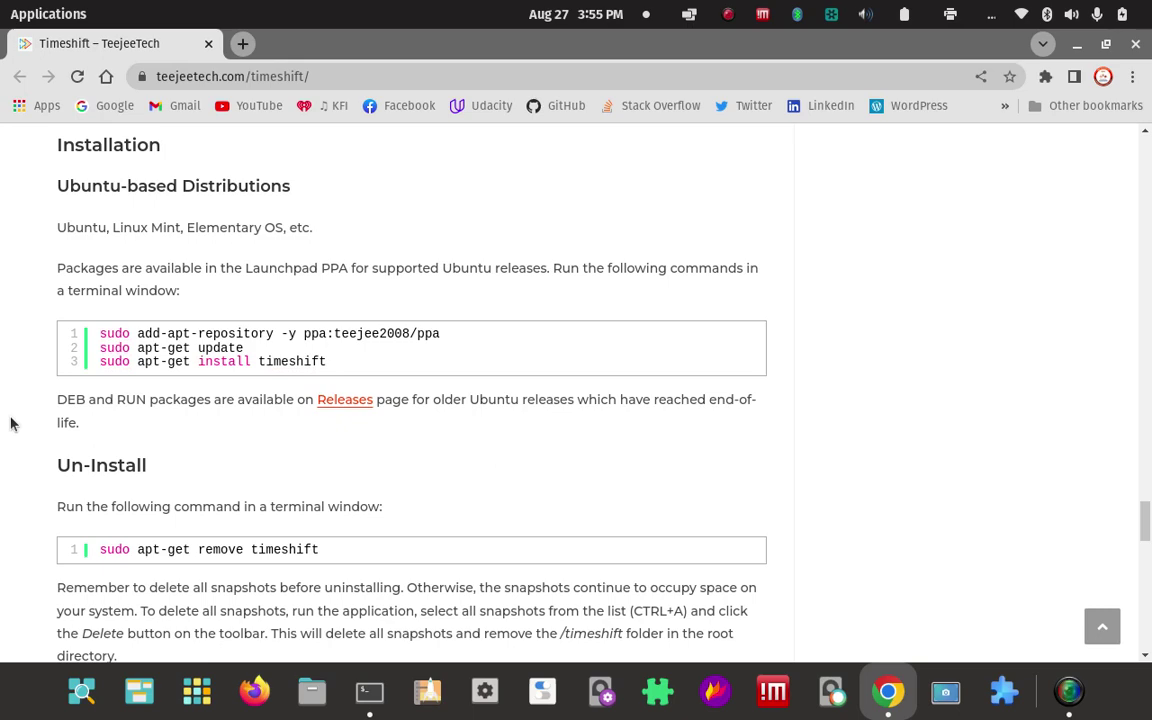
key("alt+Tab")
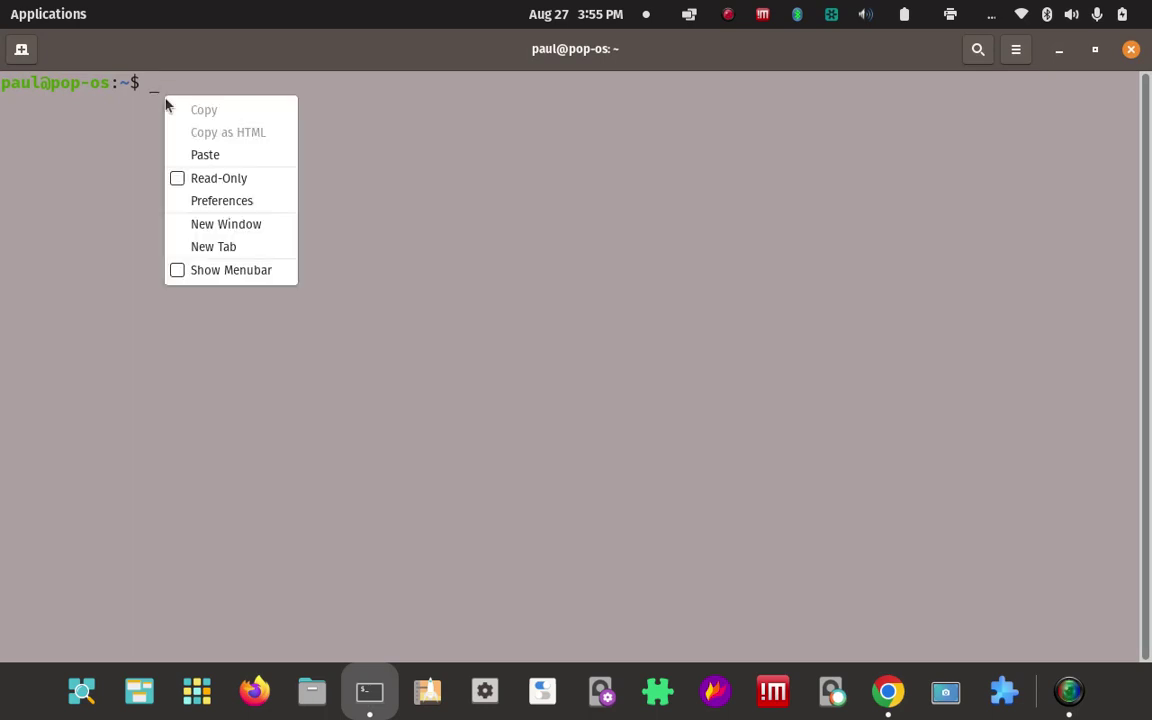
Paste and run sudo add-apt-repository -y ppa:teejee2008/ppa at the terminal prompt.
left_click(224, 157)
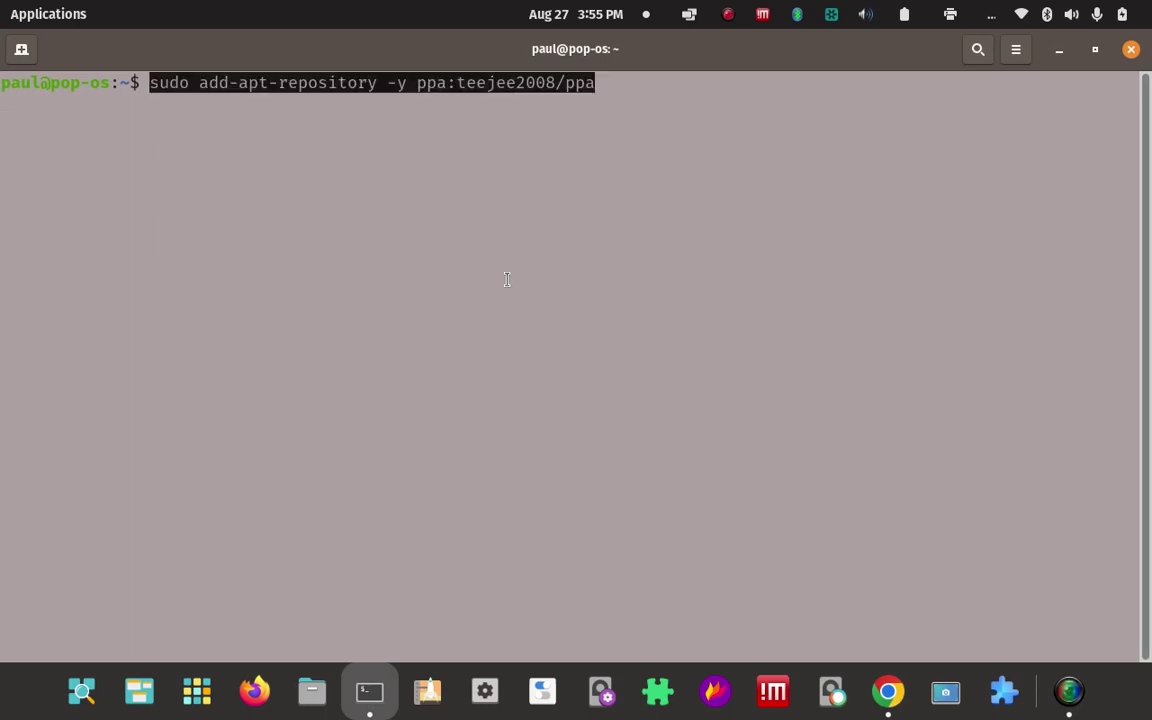
key("Return")
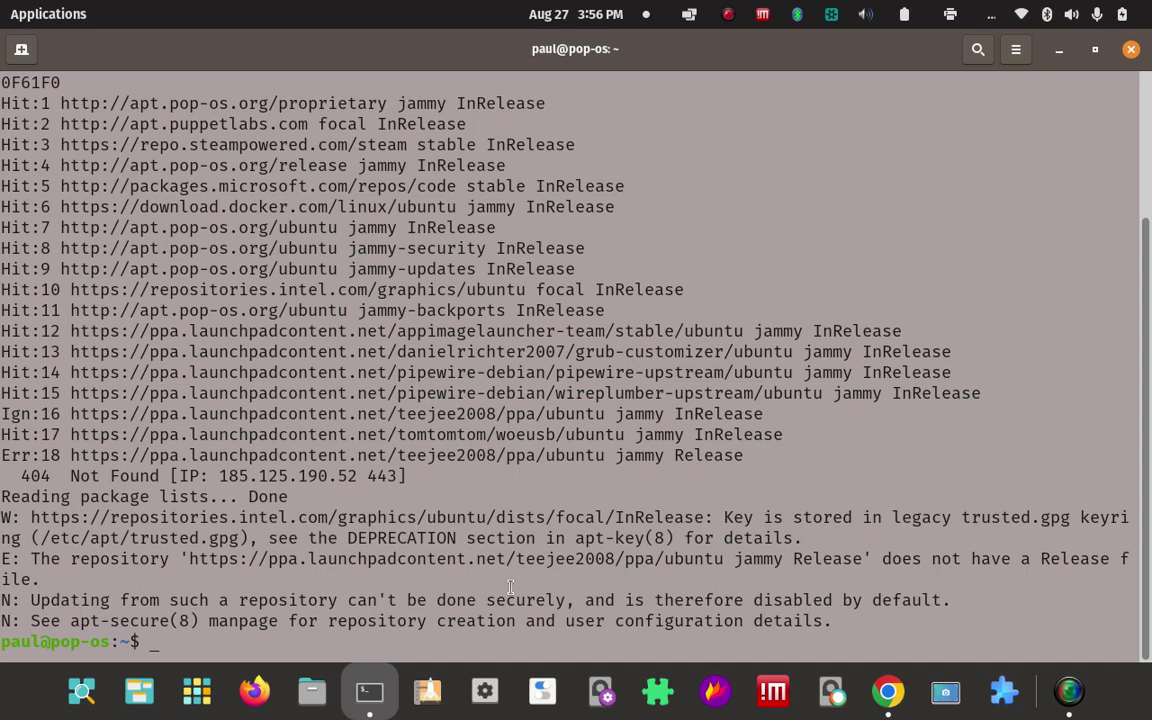
Rerun sudo apt update && sudo apt upgrade from history, then clear the output.
key("Up")
key("Up")
key("Return")
key("Up")
key("Up")
key("Up")
key("Up")
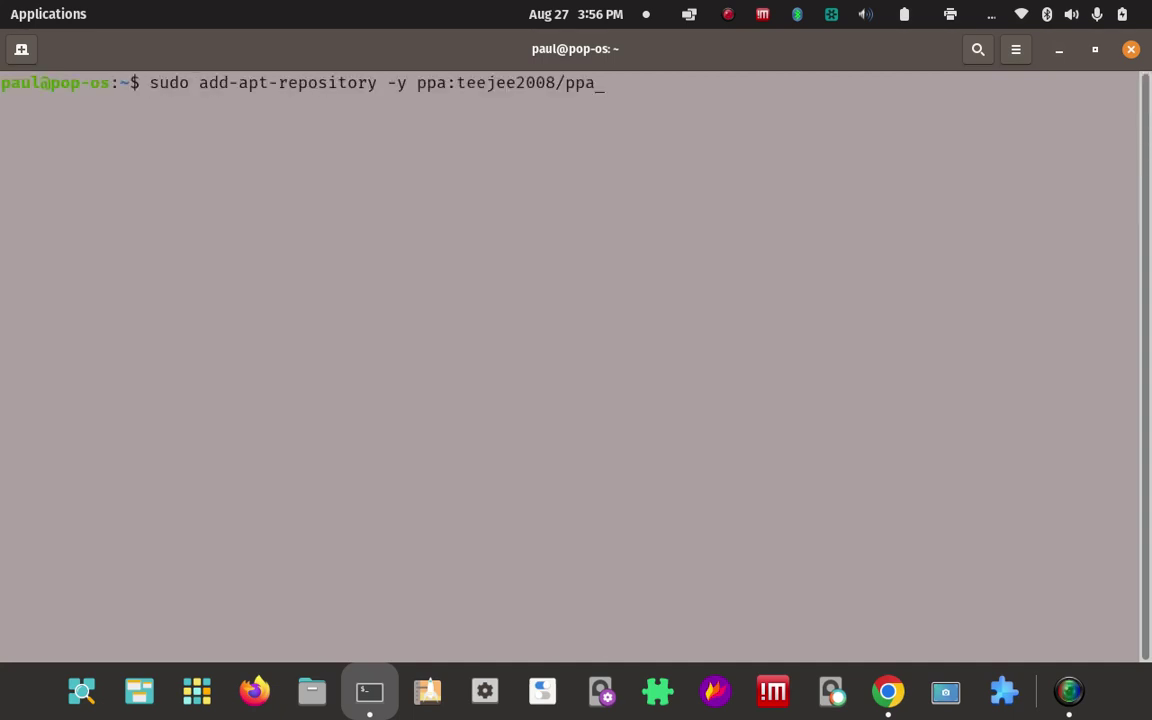
key("Up")
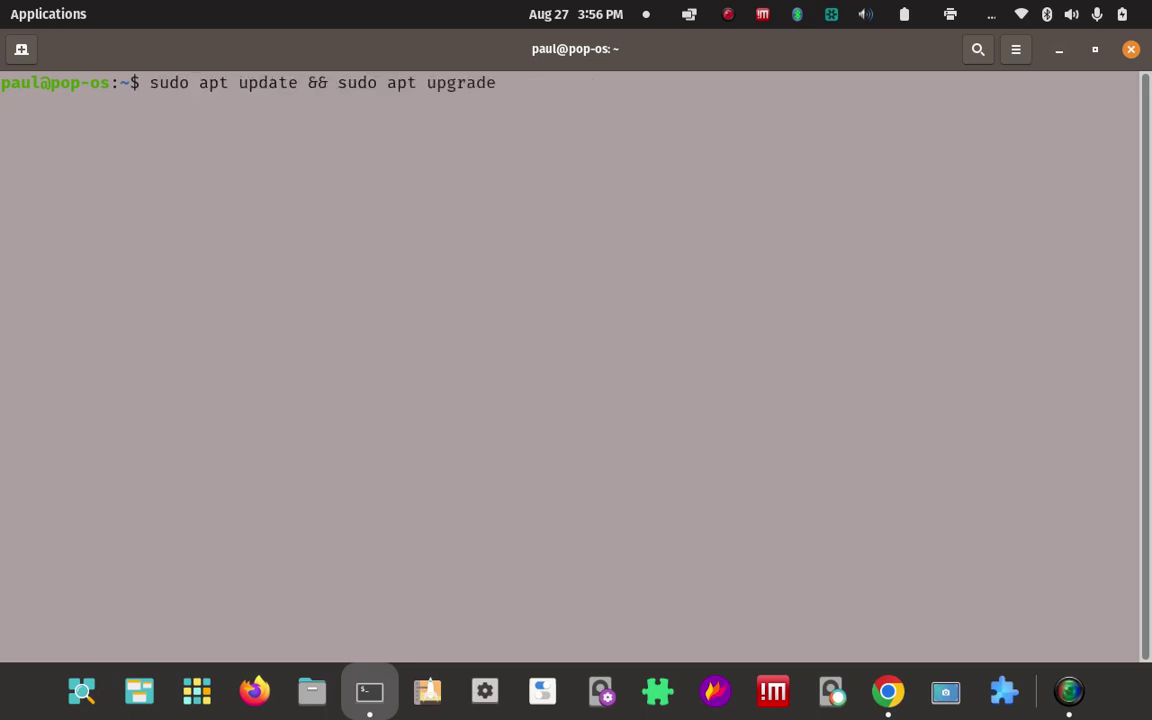
key("Return")
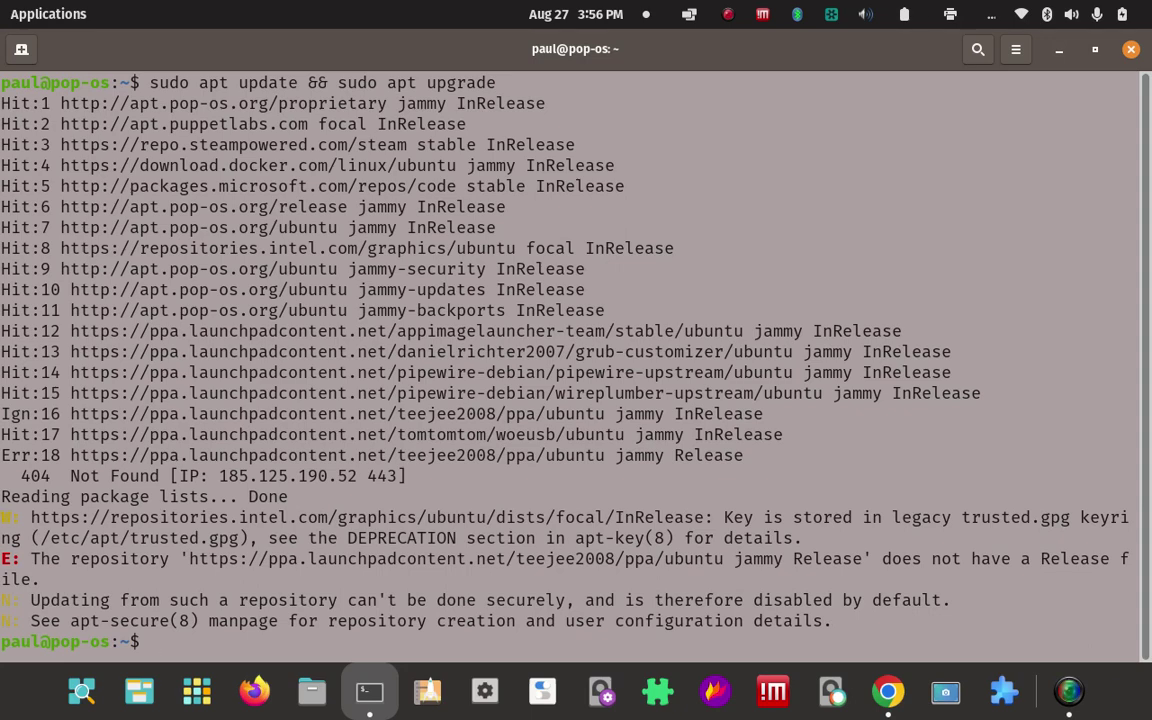
key("Up")
key("Up")
key("Return")
Install timeshift 21.09.1-1 via sudo apt install timeshift, then clear the terminal.
key("Up")
key("Up")
key("Up")
key("Up")
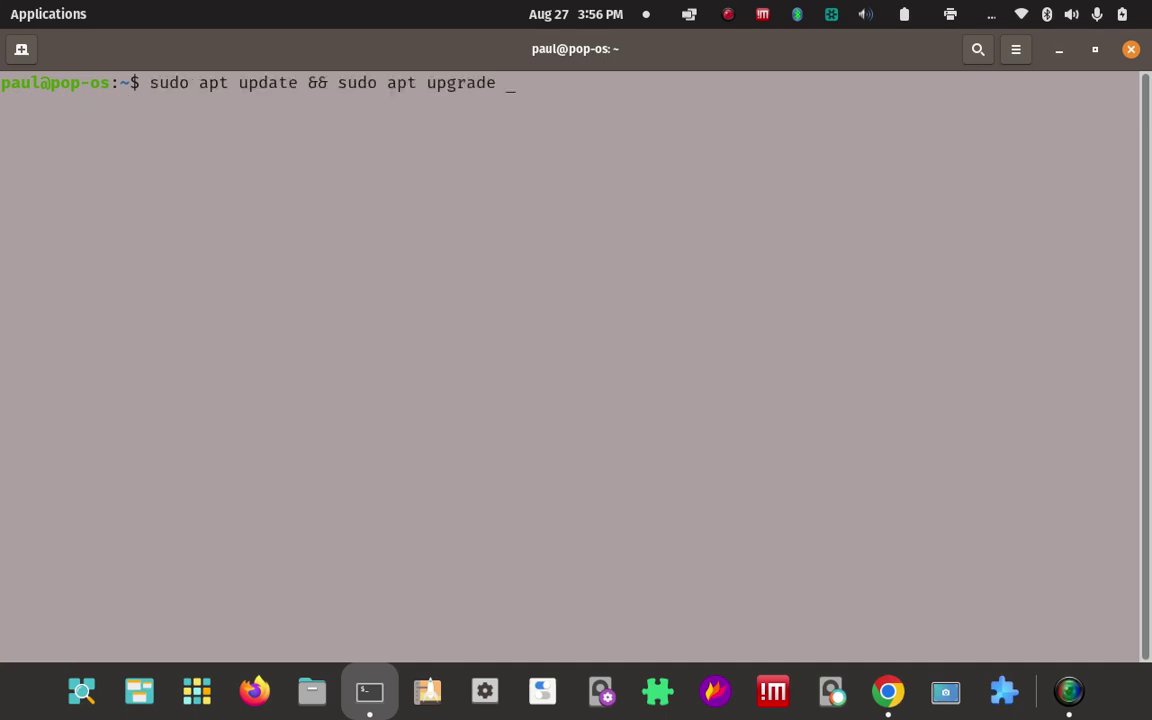
key("Up")
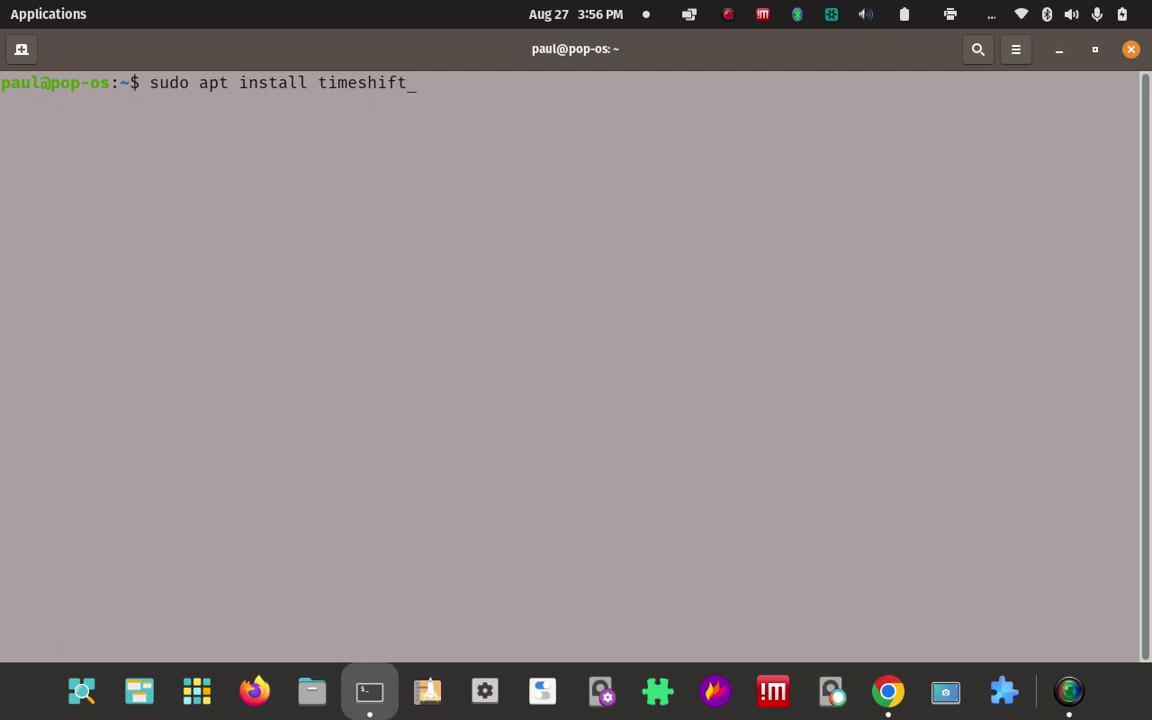
key("Return")
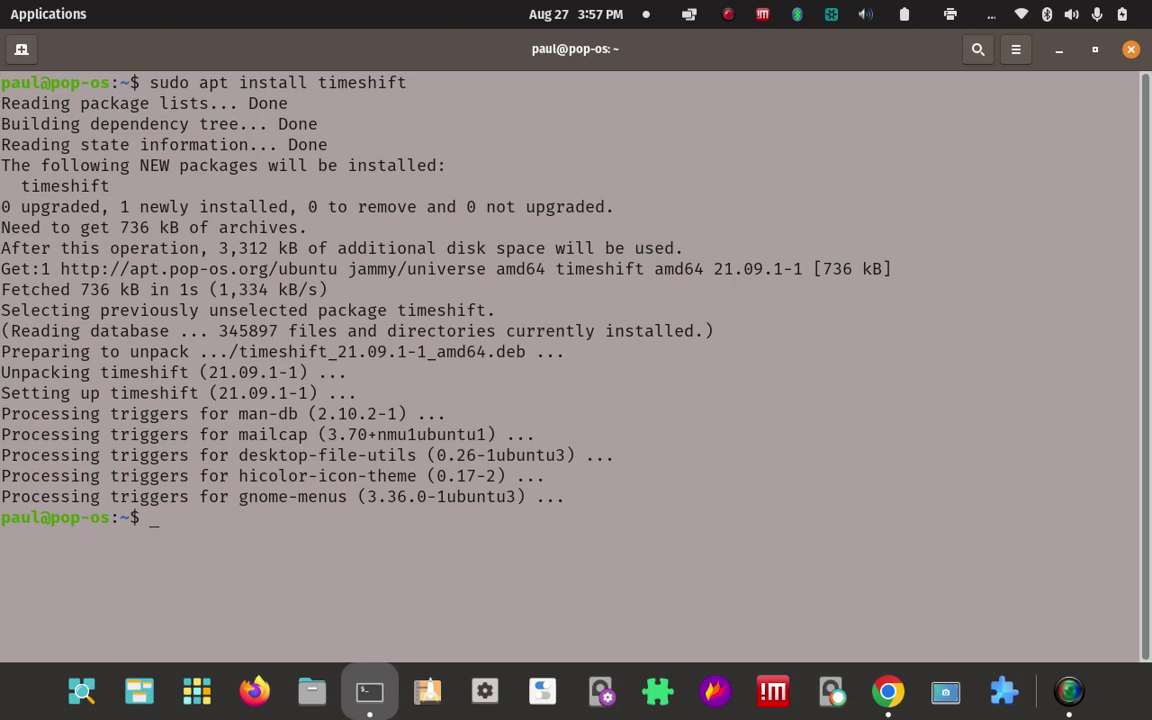
type("clear")
key("Return")
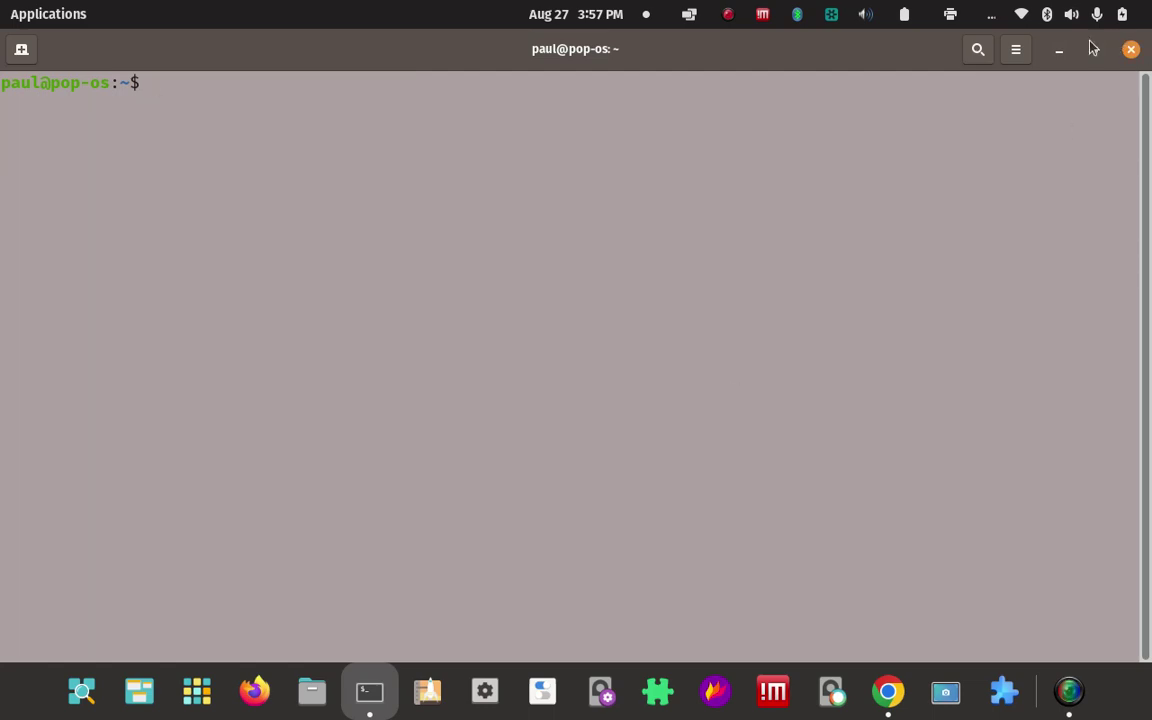
Minimize Terminal and Chrome, launch Timeshift from the application library, and authenticate with the administrator password.
left_click(1058, 50)
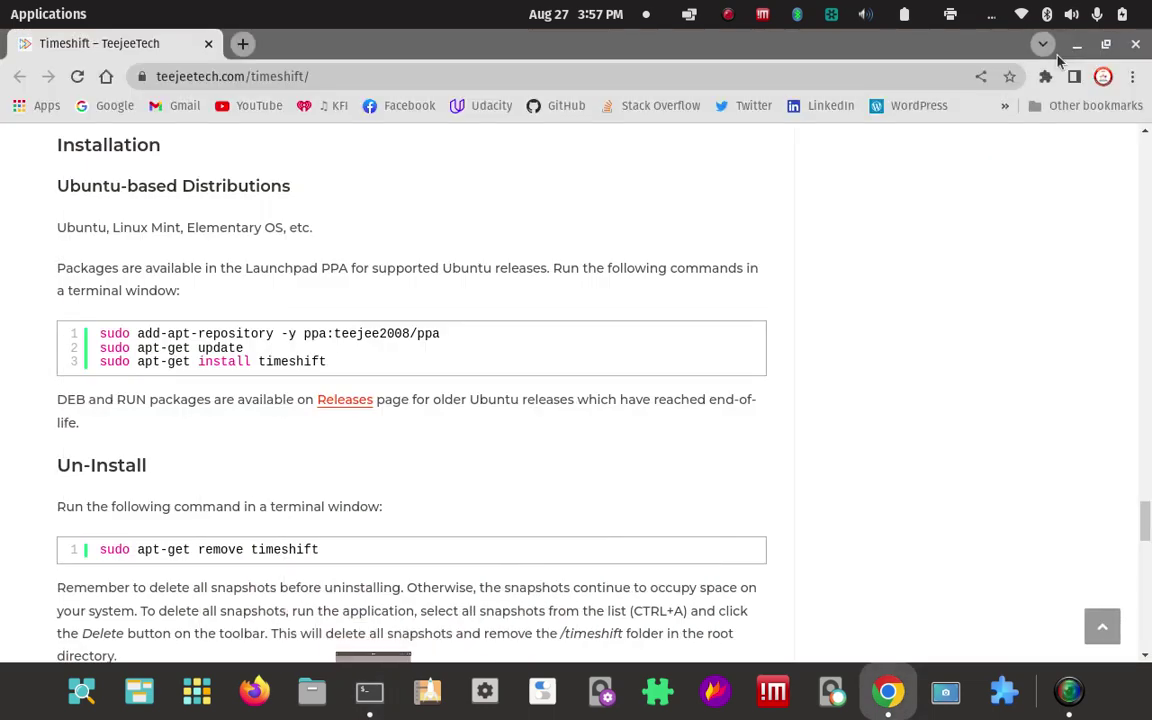
left_click(1077, 46)
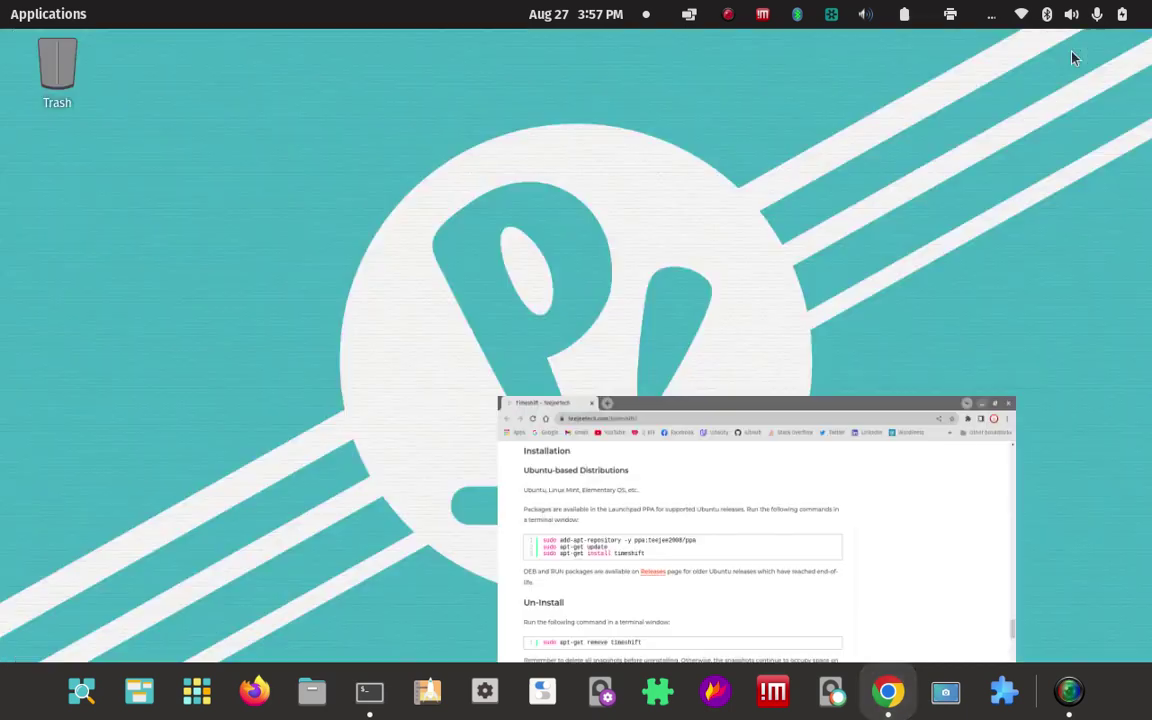
left_click(197, 692)
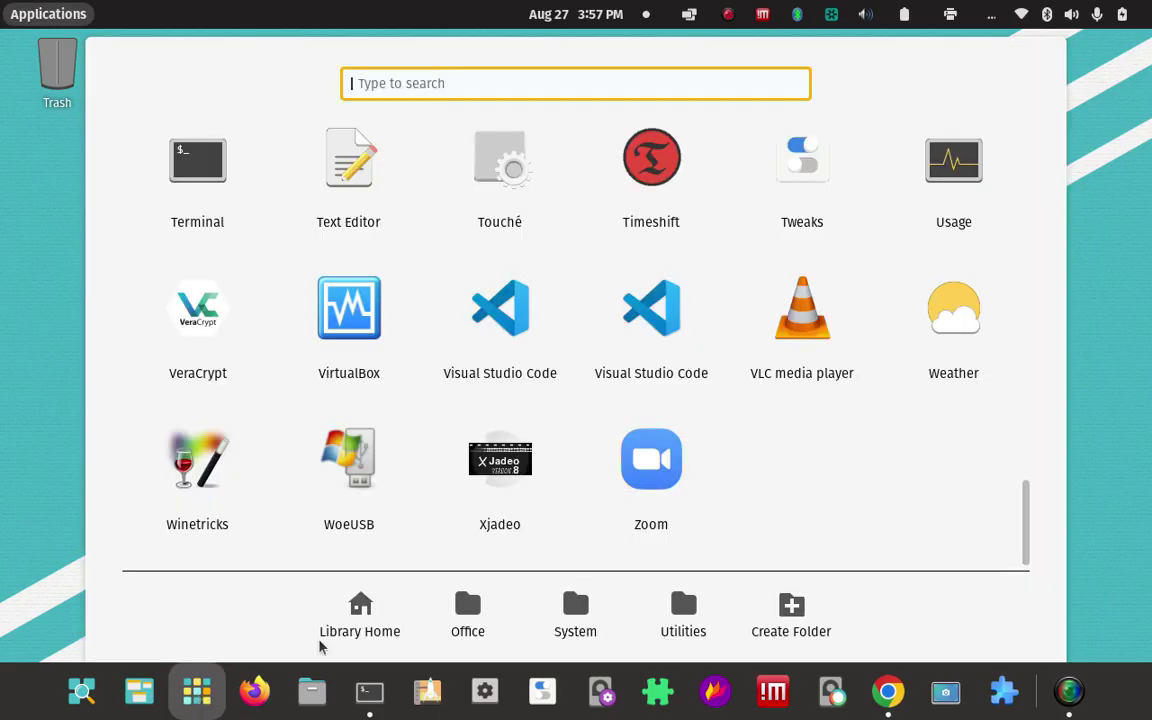
scroll(788, 513, "up", 1)
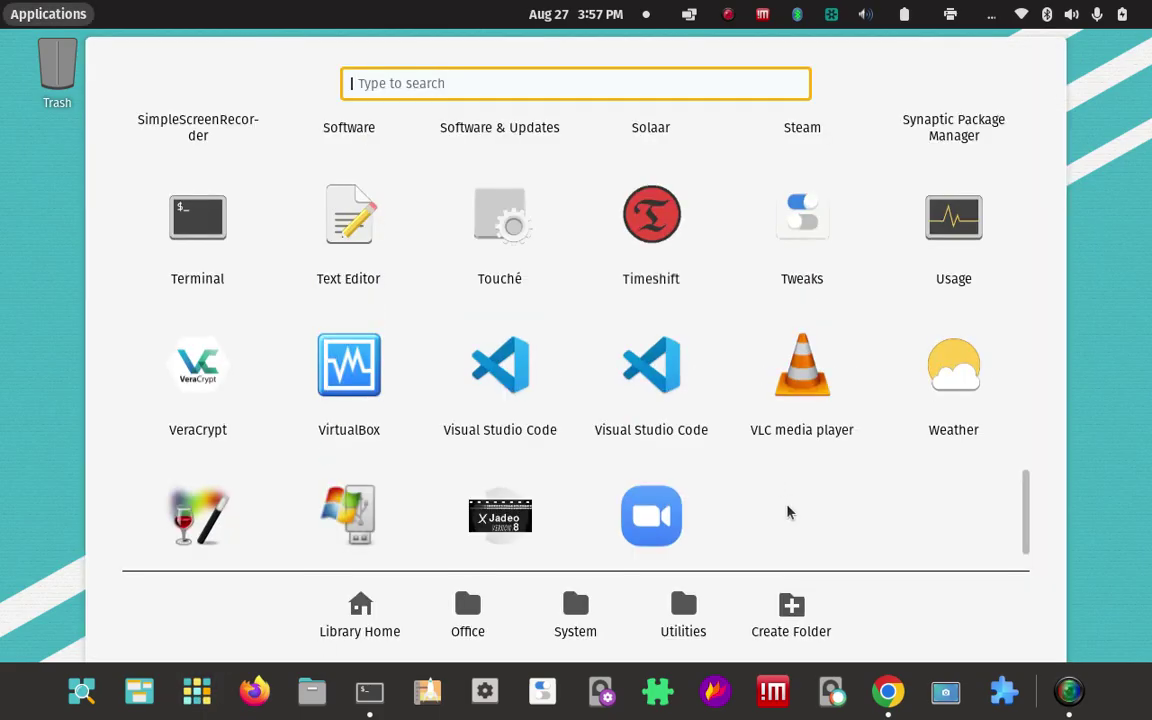
left_click(645, 247)
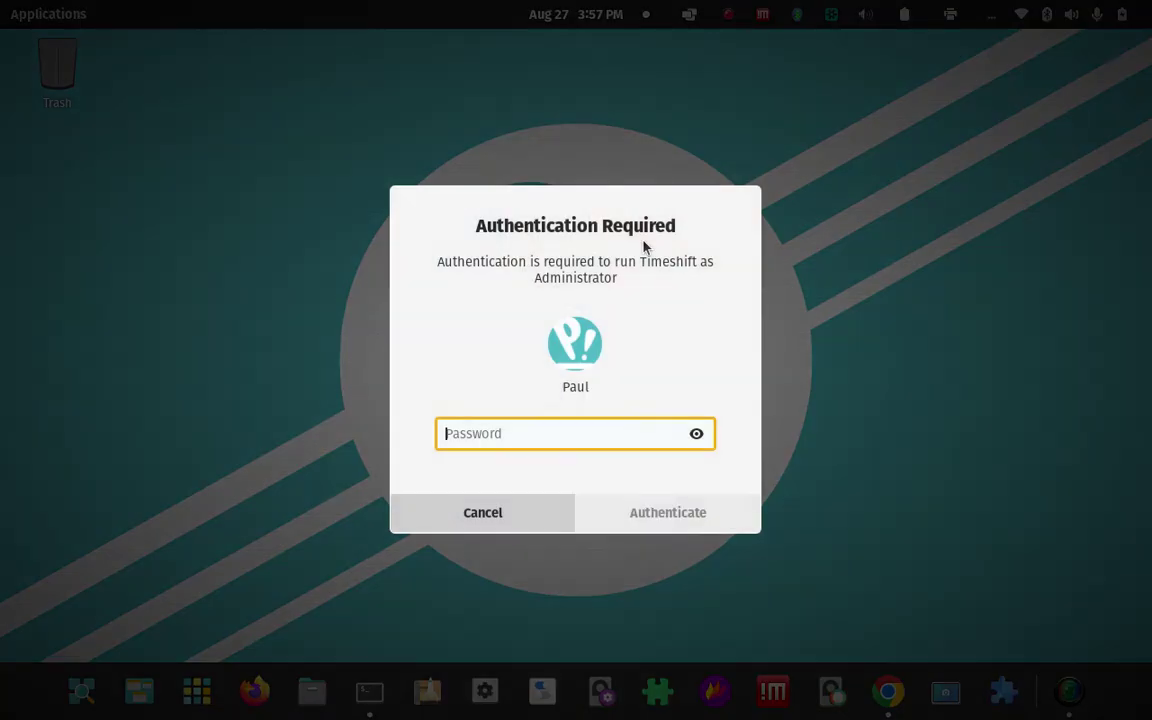
type("*******")
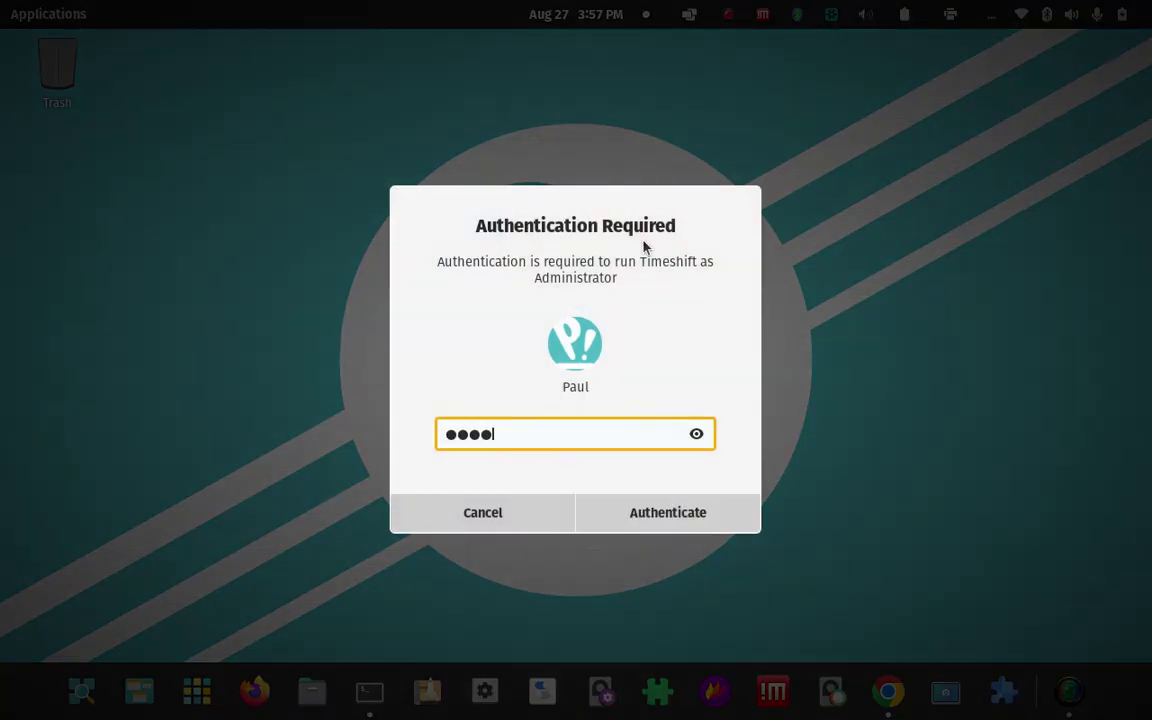
key("Return")
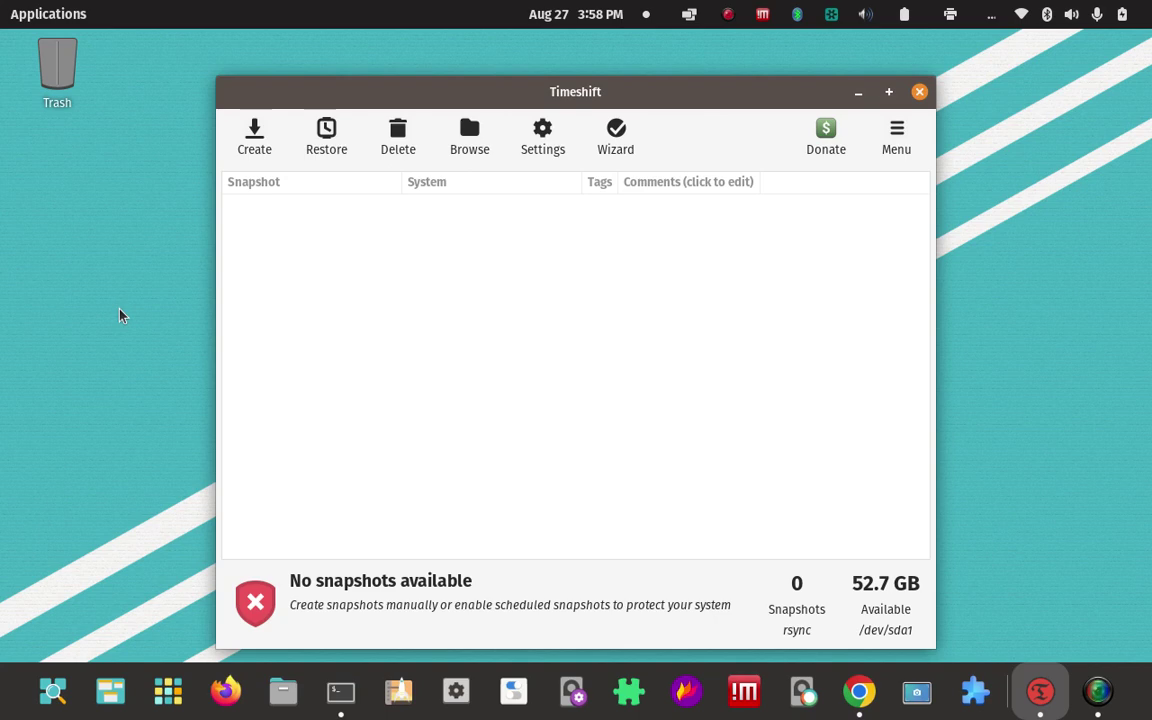
Maximize the Timeshift window and show the About dialog for version v21.09.1.
left_click(889, 93)
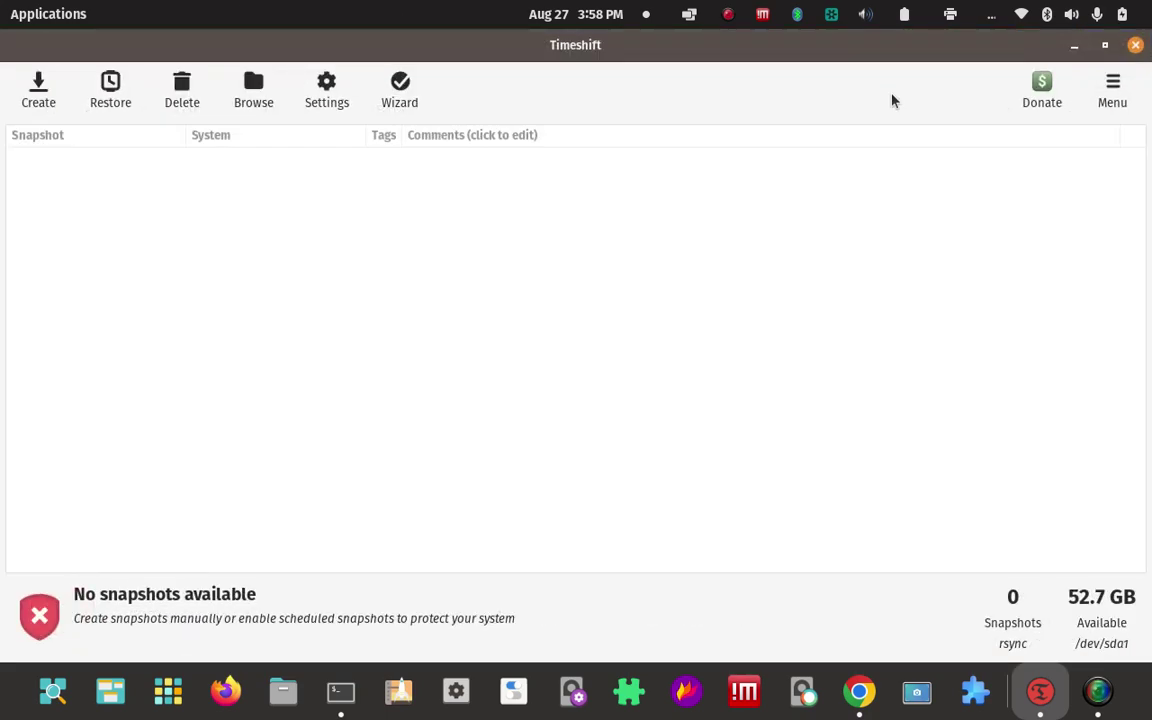
left_click(1113, 90)
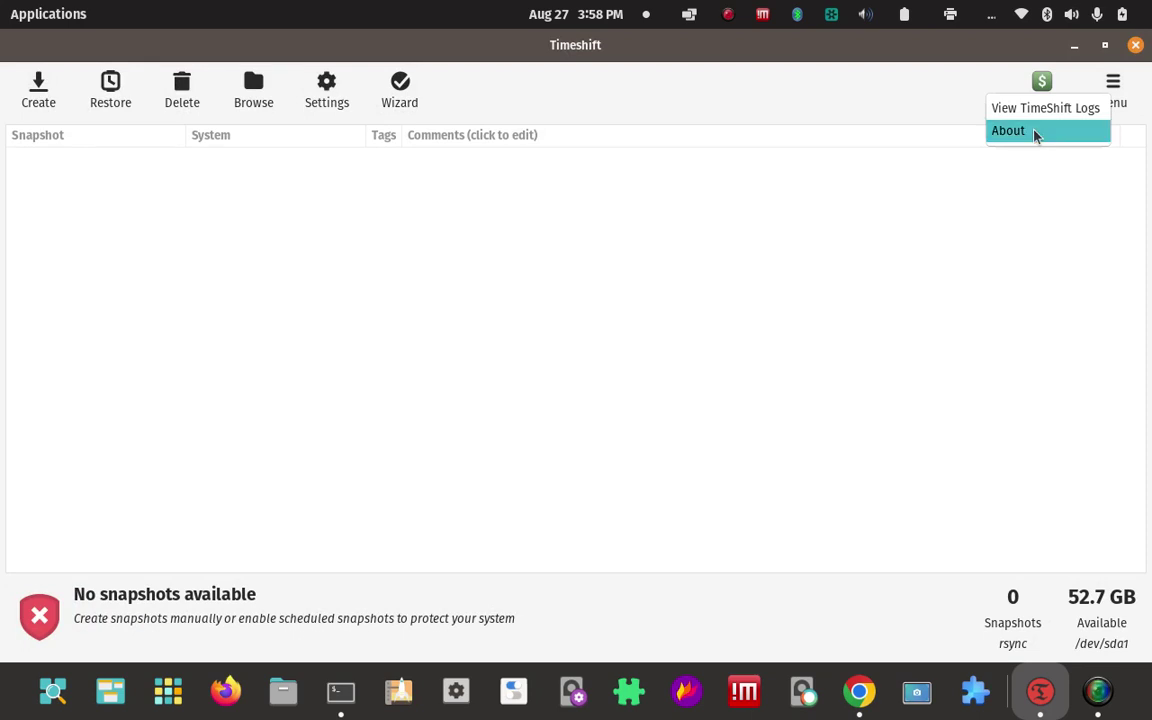
left_click(1034, 133)
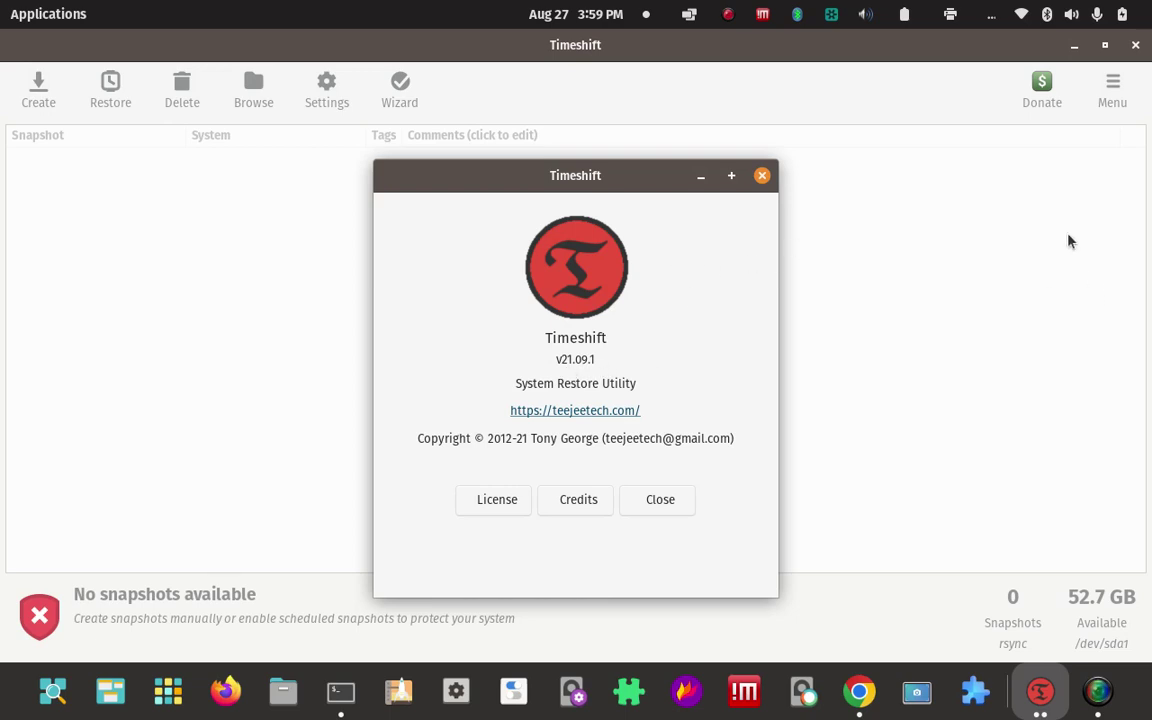
Close About, minimize Timeshift, and scroll through the Timeshift page in Chrome.
left_click(700, 176)
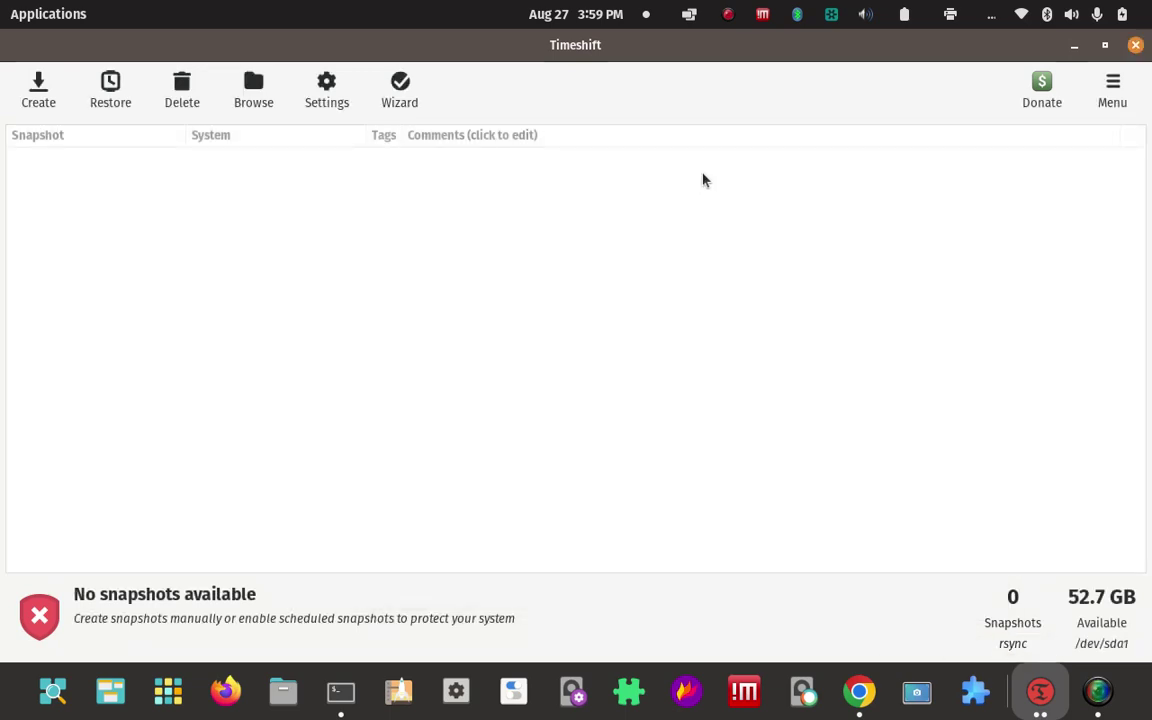
left_click(1073, 46)
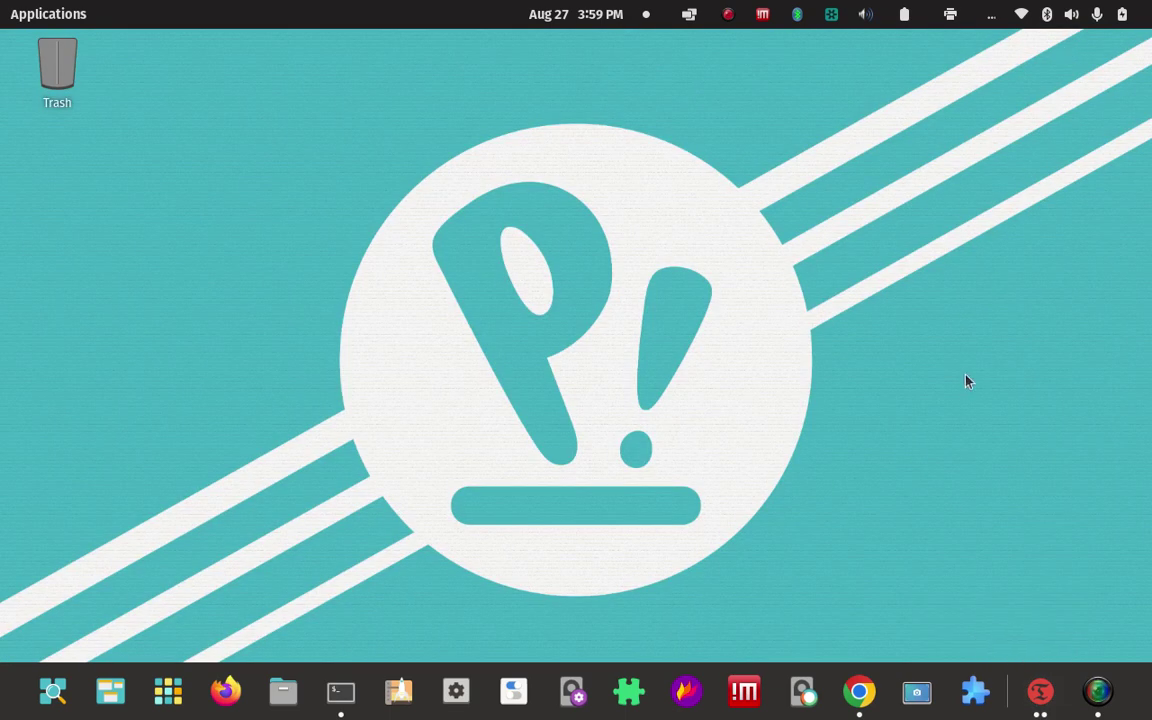
left_click(860, 700)
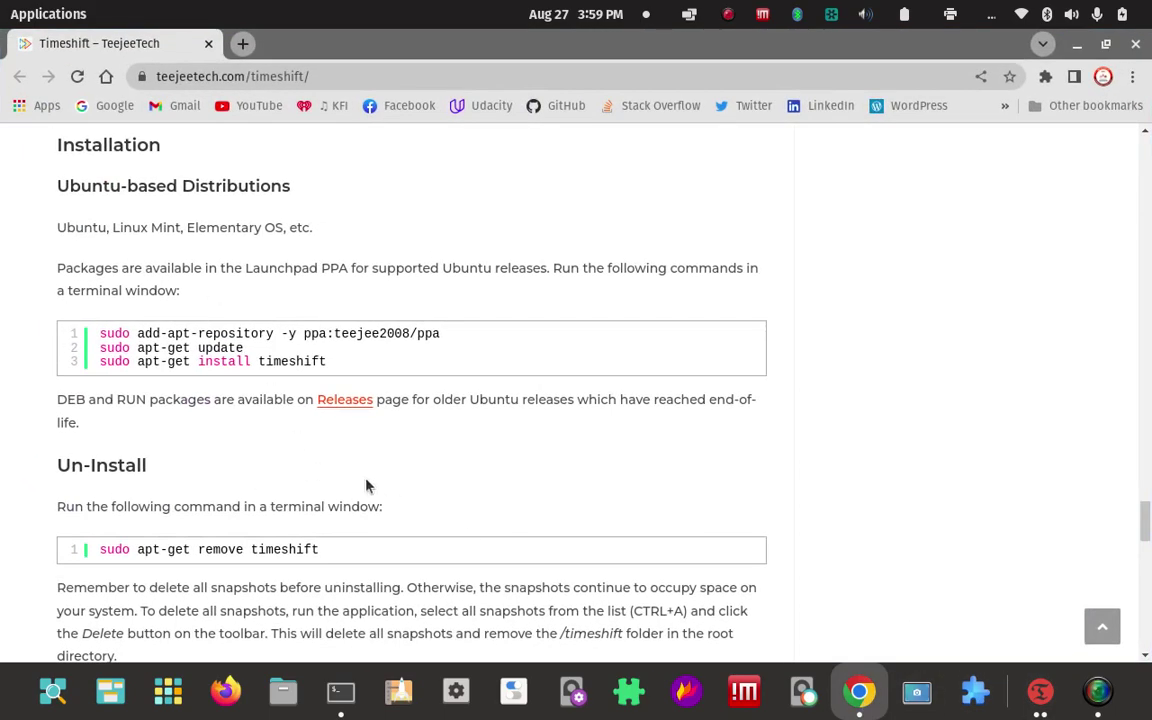
scroll(952, 466, "down", 4)
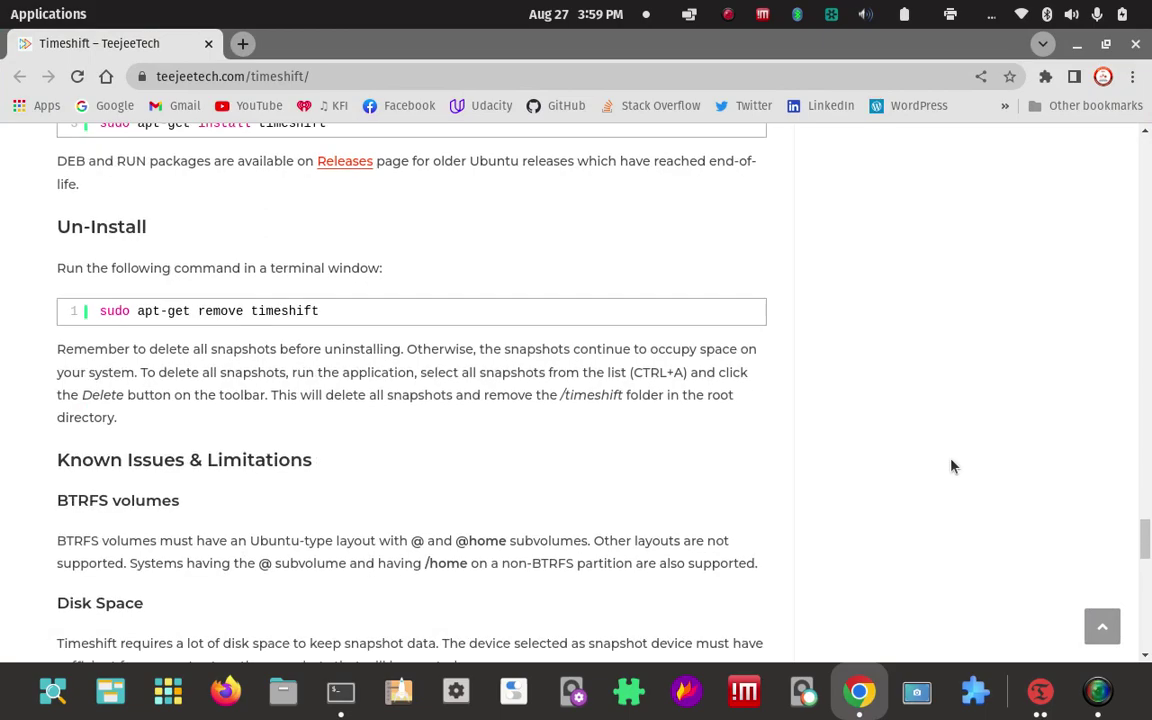
scroll(952, 466, "up", 6)
scroll(952, 466, "up", 12)
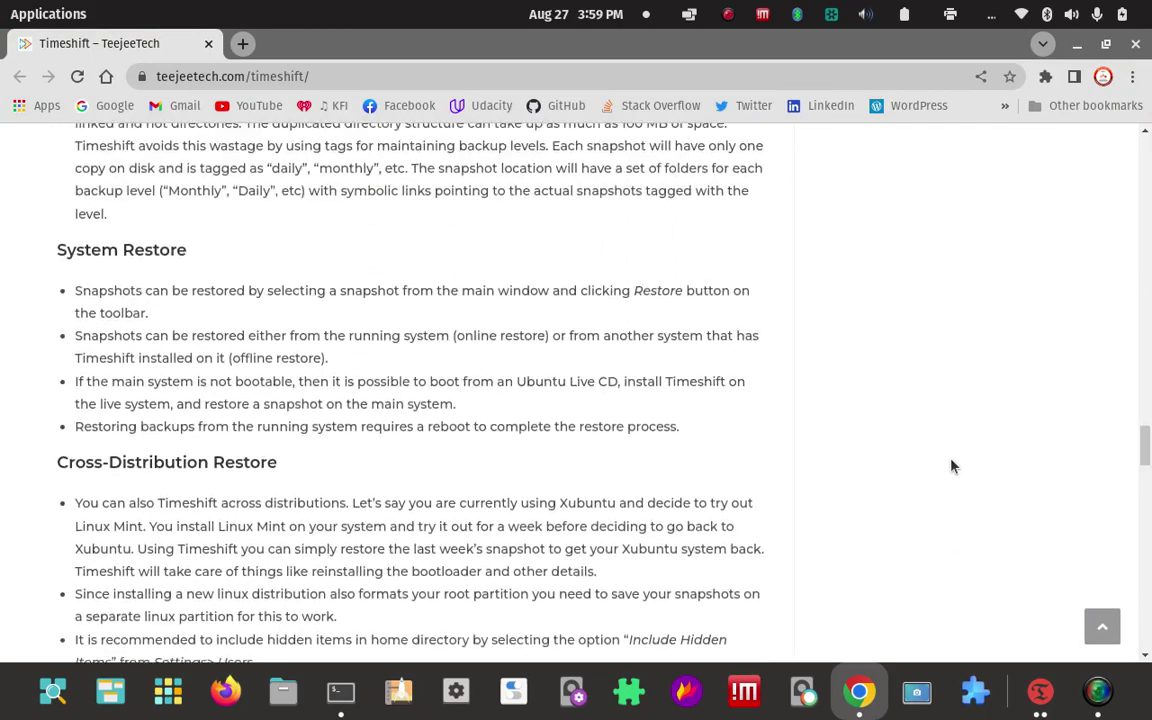
scroll(952, 466, "down", 15)
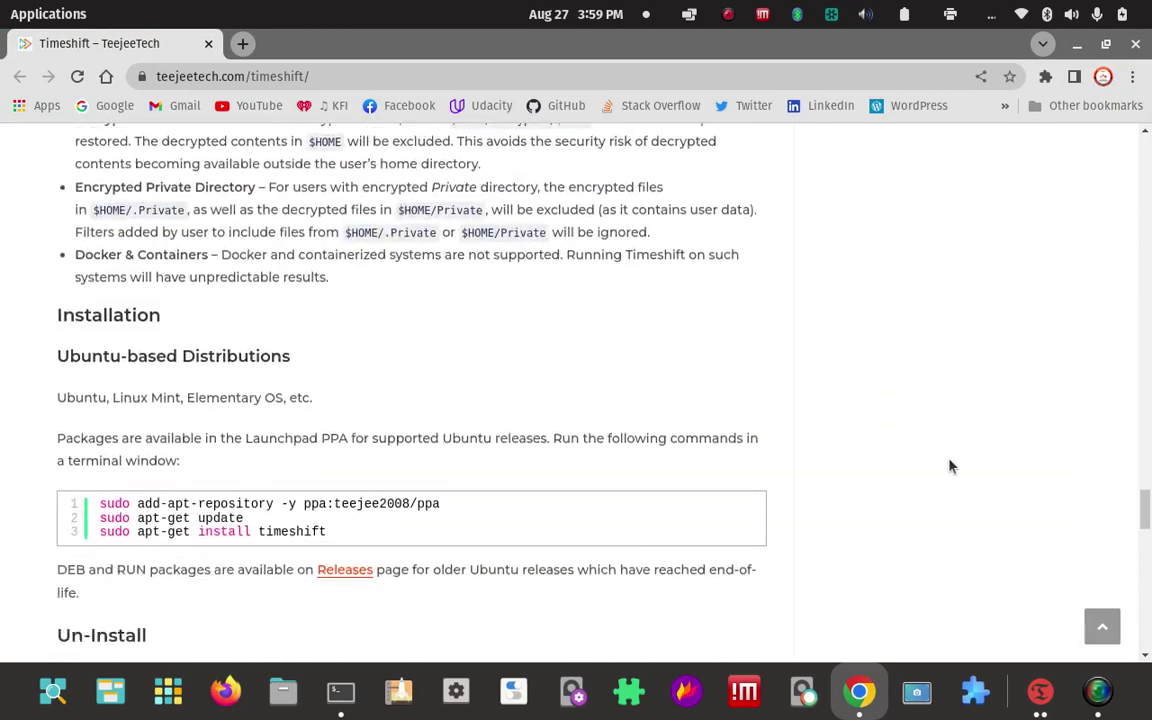
scroll(952, 466, "down", 10)
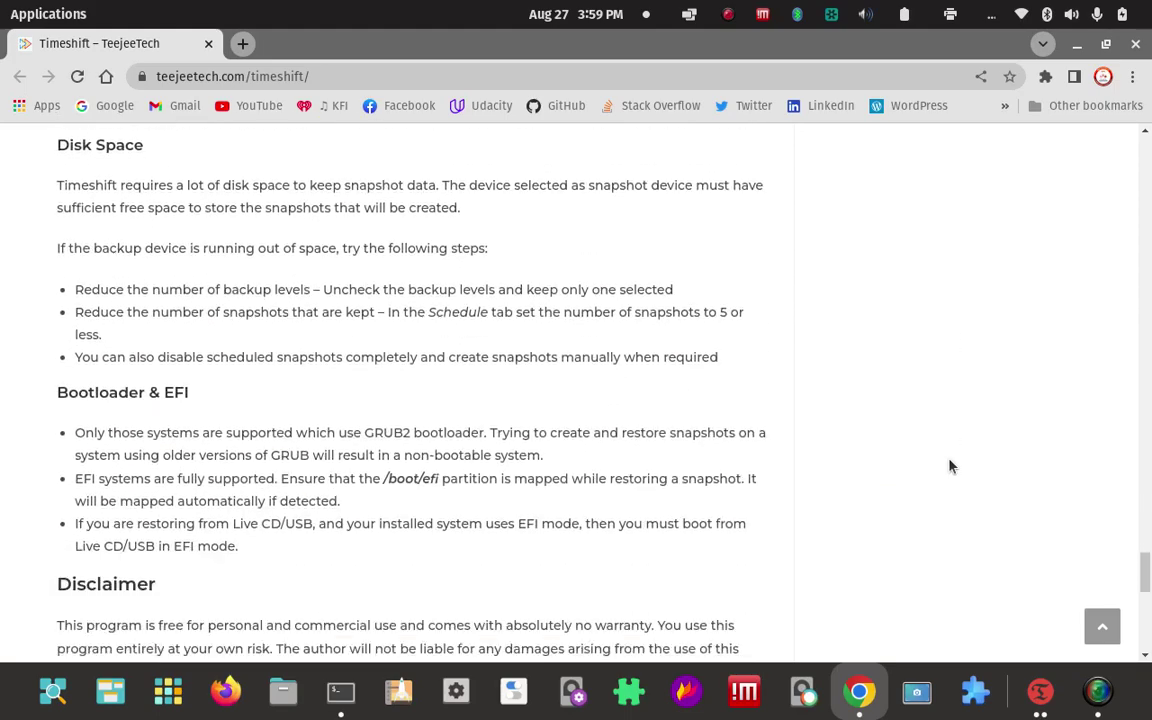
scroll(951, 466, "down", 6)
scroll(951, 466, "up", 3)
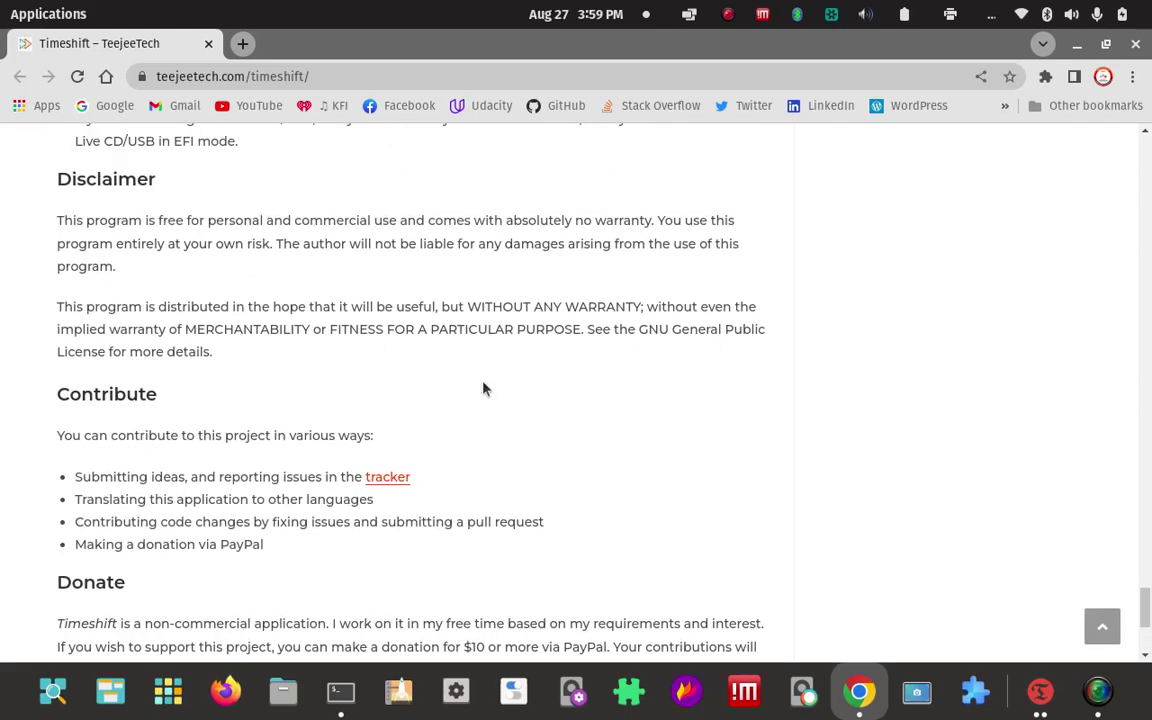
scroll(955, 420, "up", 3)
Return Chrome to the page top, minimize it, and bring up the SimpleScreenRecorder window.
key("Home")
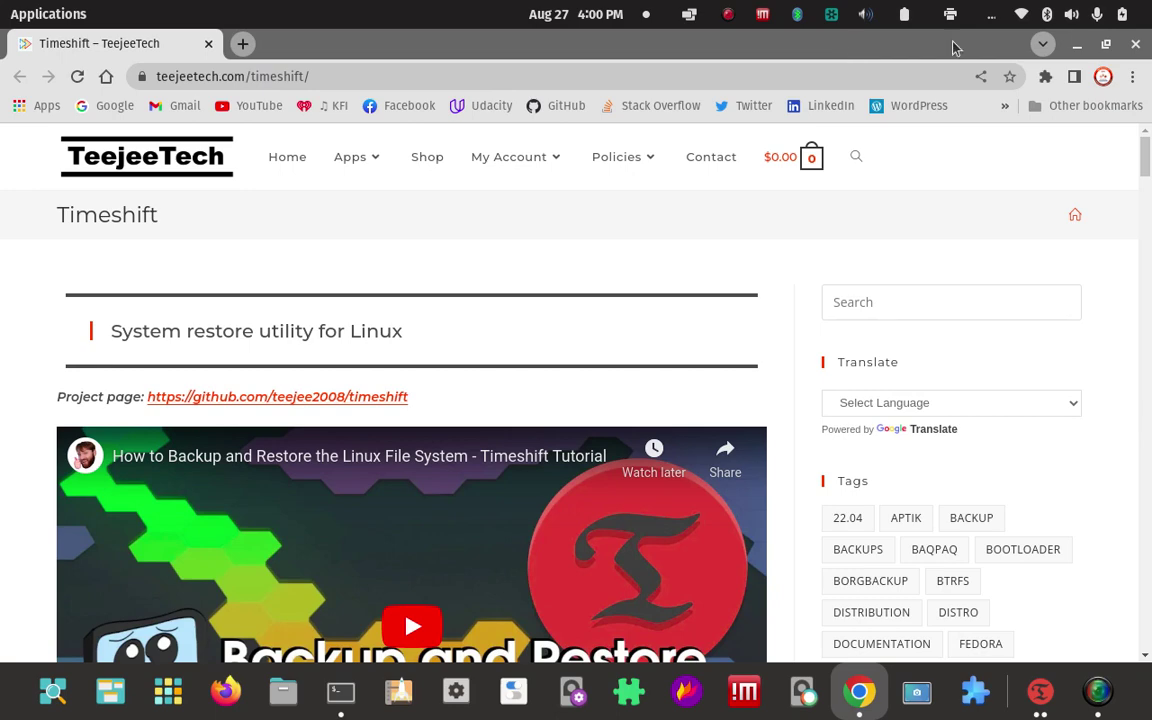
left_click(1077, 44)
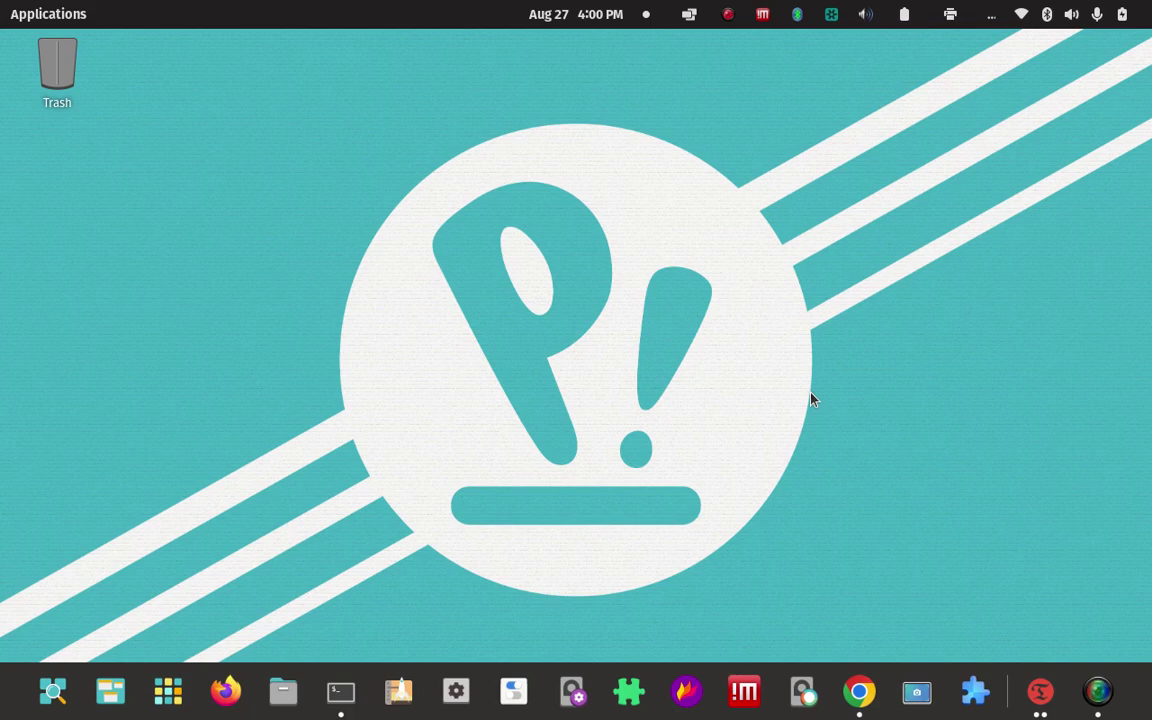
left_click(1097, 690)
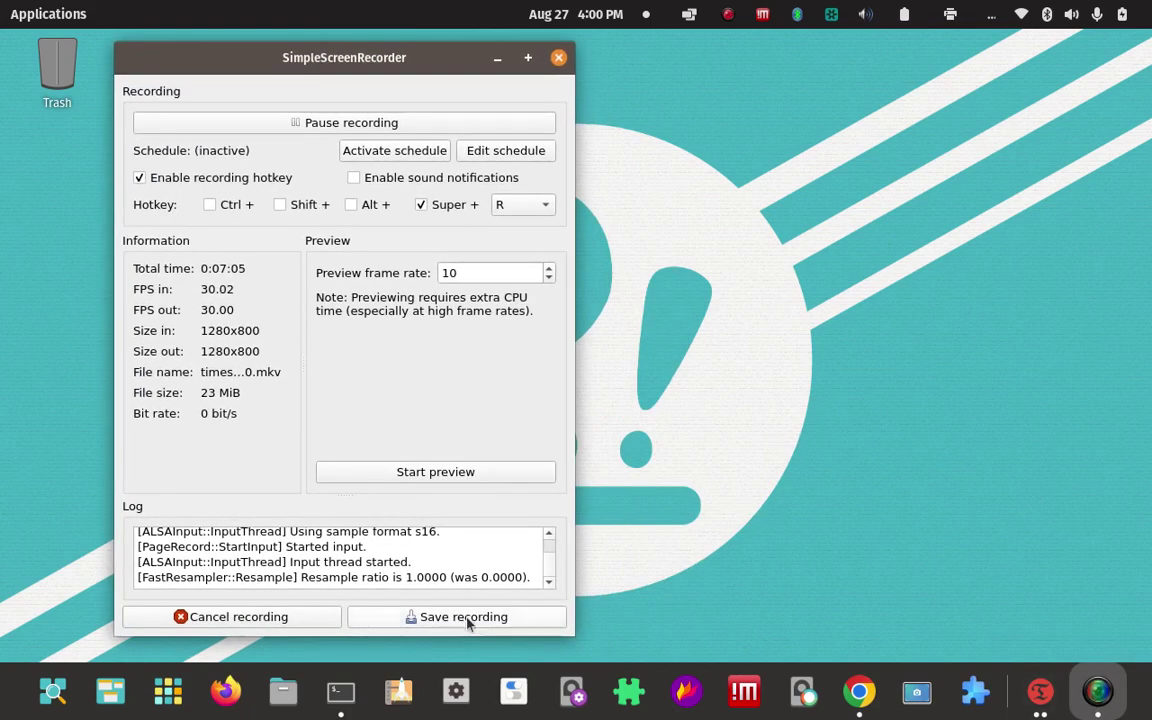